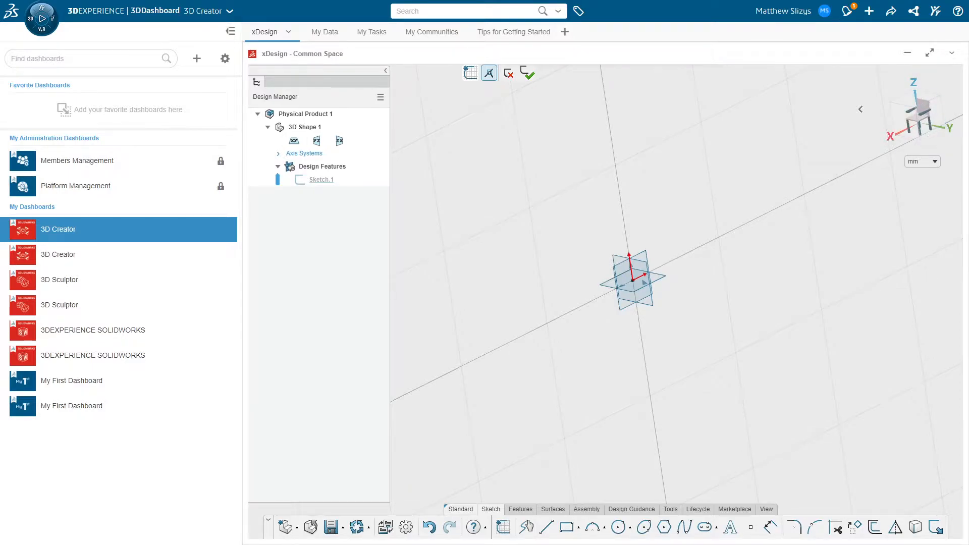
Orient the view square to the ZX sketch plane and frame the sketching area around the origin.
middle_drag(712, 296, 737, 380)
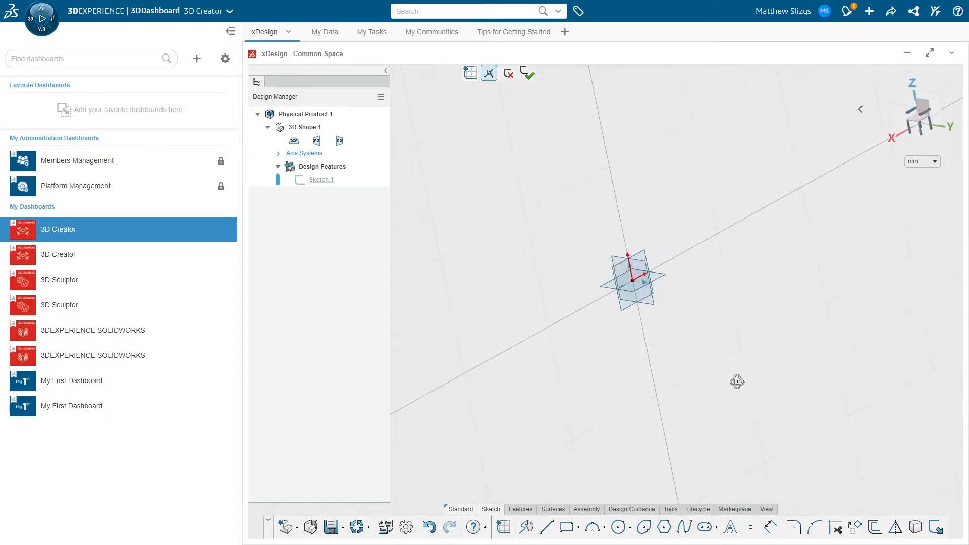
click(931, 128)
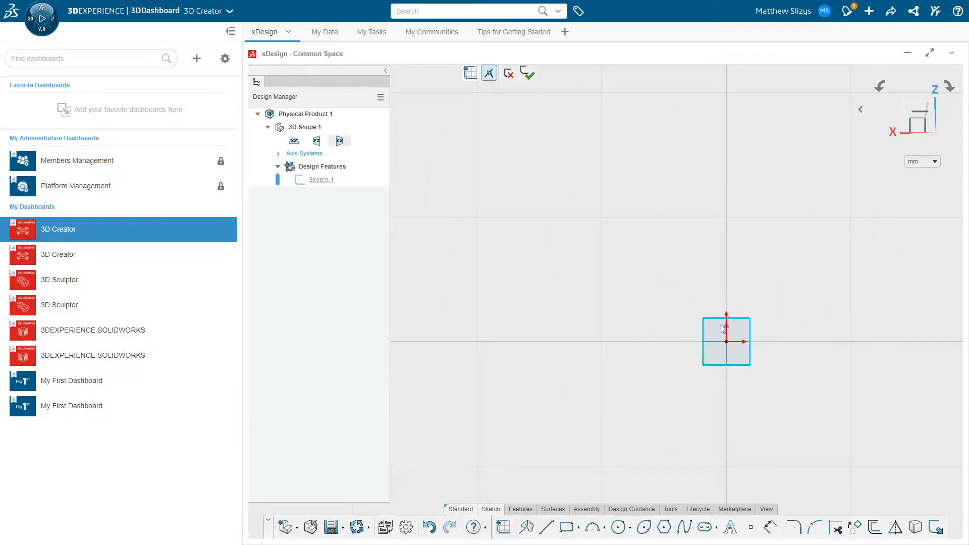
mouse_move(708, 351)
middle_down()
mouse_move(669, 297)
mouse_move(606, 280)
middle_up()
scroll(571, 256, down, 1)
scroll(555, 253, up, 2)
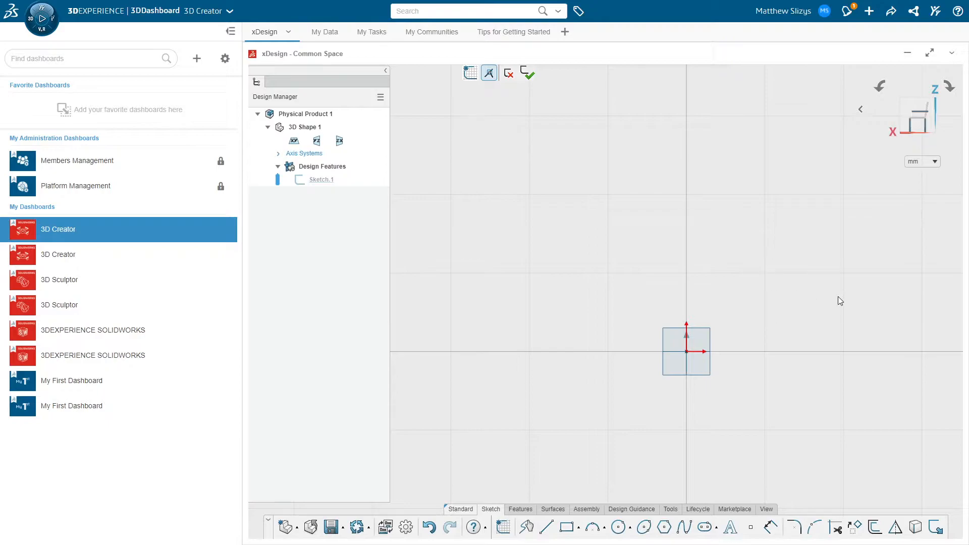
scroll(835, 296, up, 5)
scroll(825, 252, down, 3)
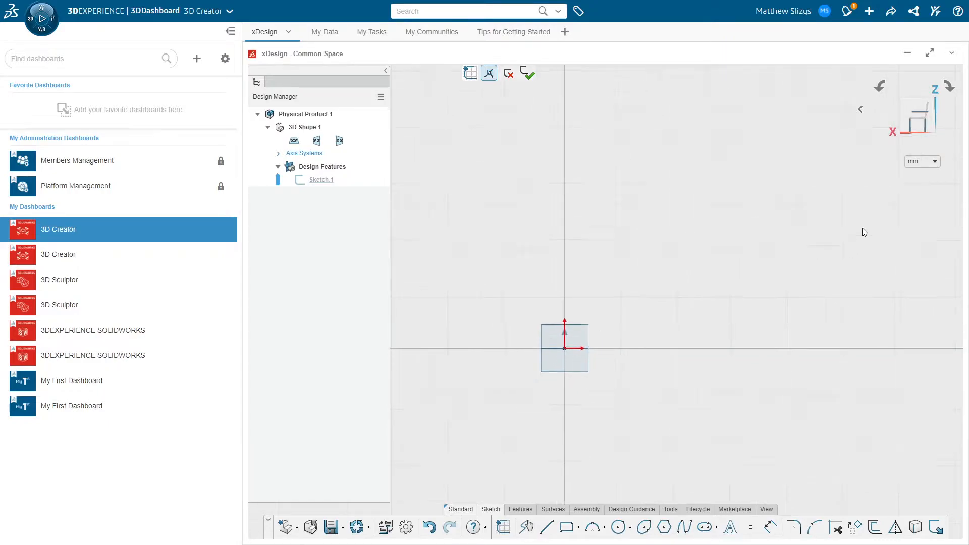
scroll(880, 218, up, 3)
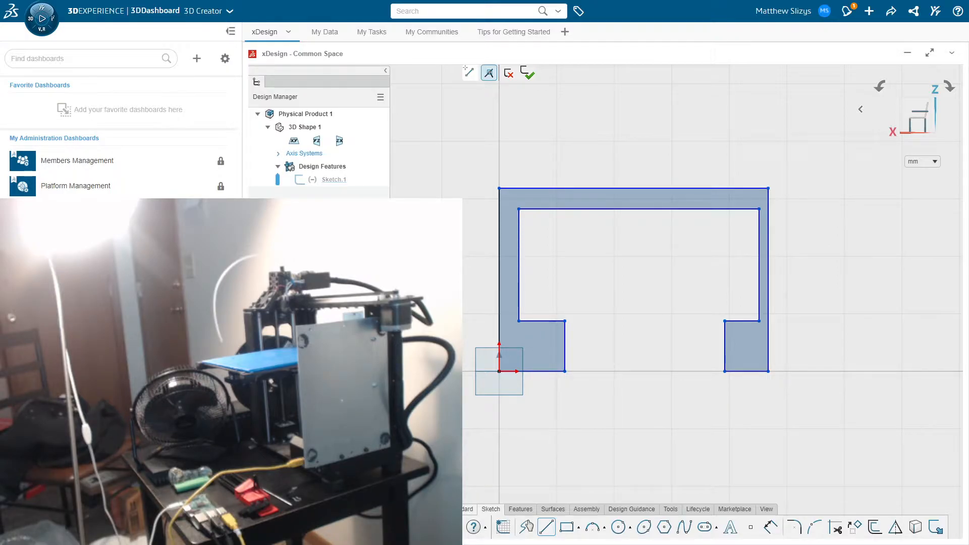
Constrain the two inner vertical edges of the clip-shaped profile to equal length.
click(519, 269)
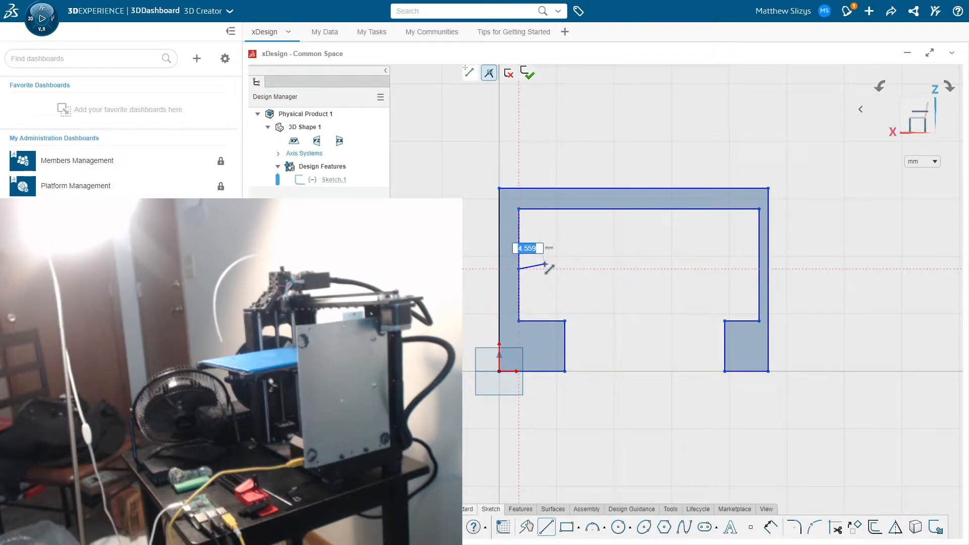
key(Escape)
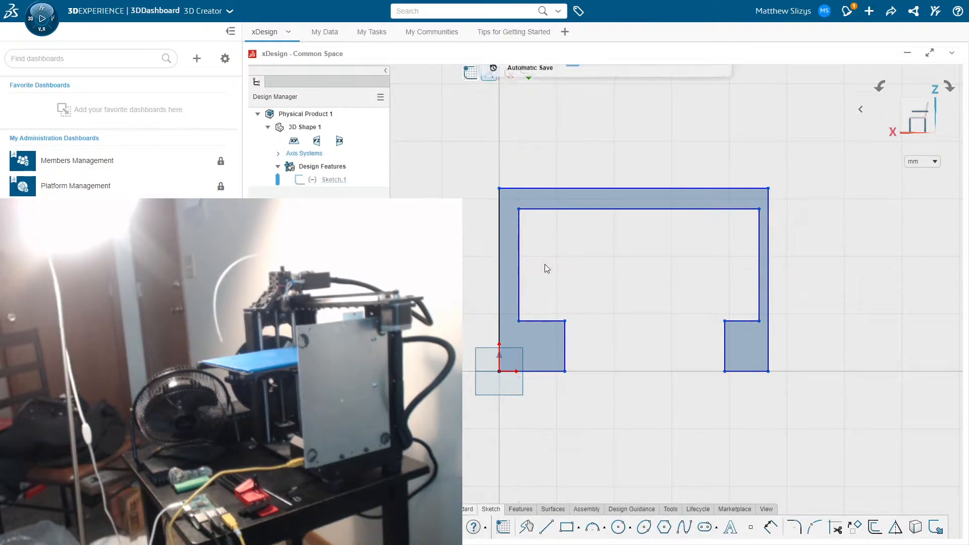
click(519, 262)
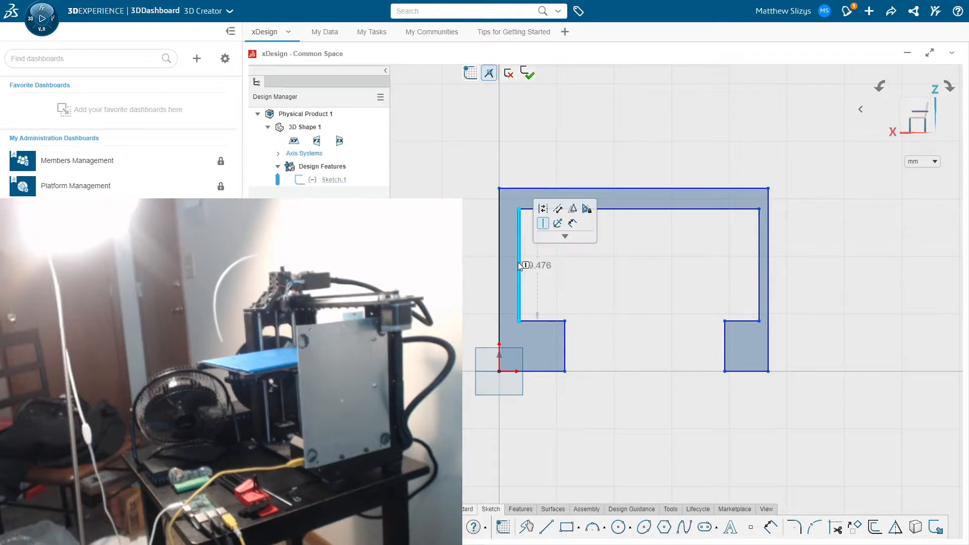
click(759, 278)
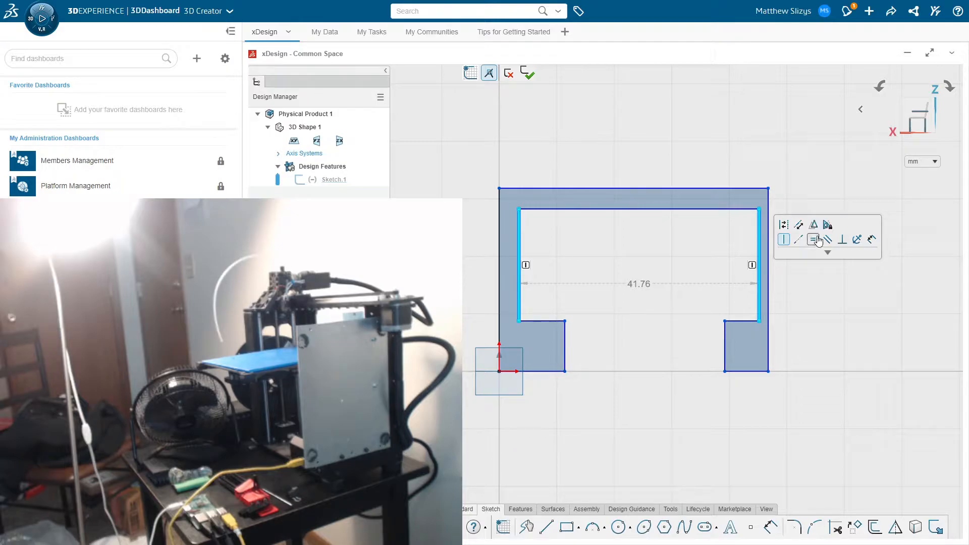
click(818, 240)
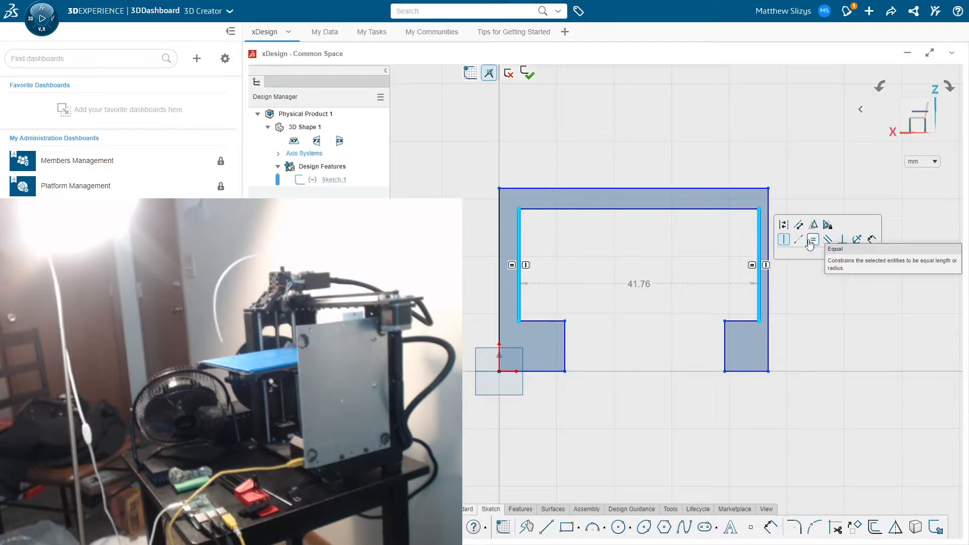
click(648, 240)
Dimension the profile's inner left vertical edge at 10 mm.
click(519, 276)
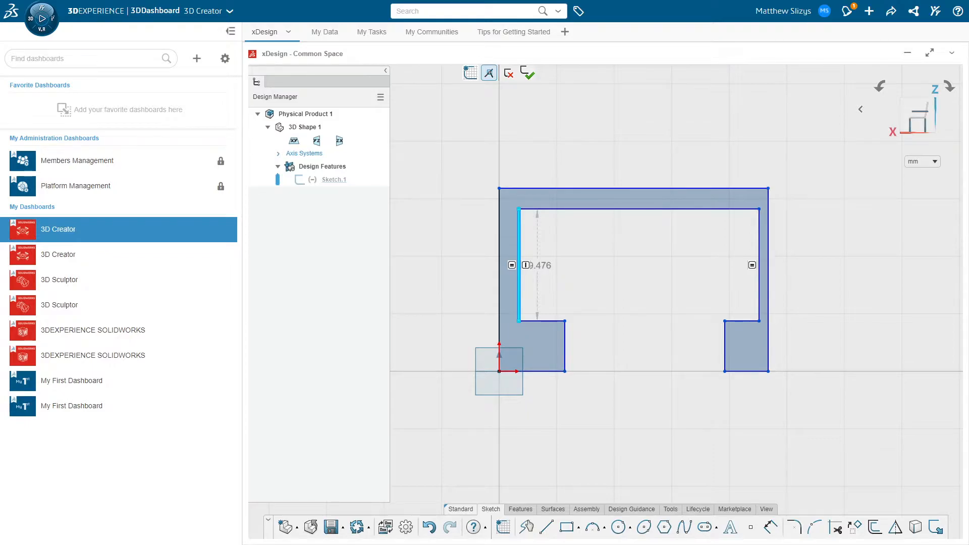
double_click(543, 264)
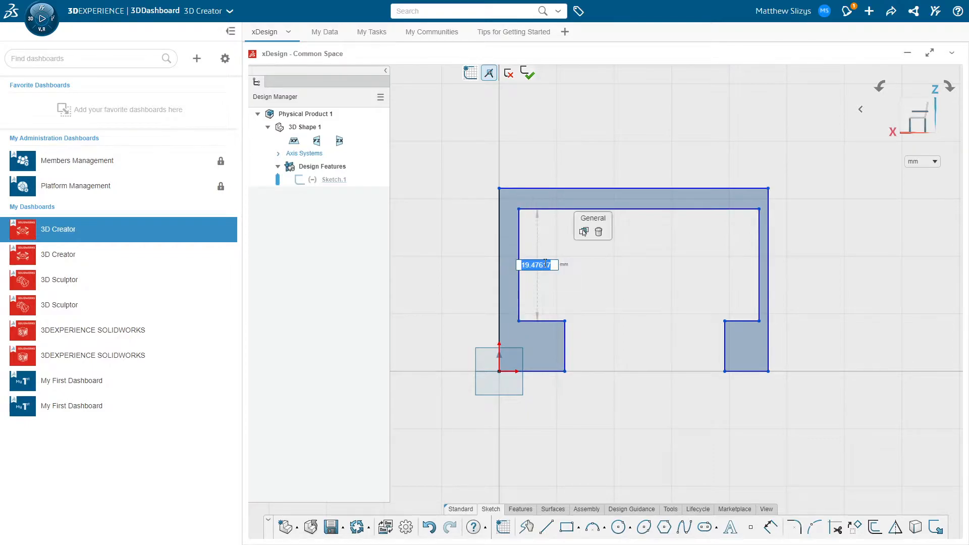
text(10)
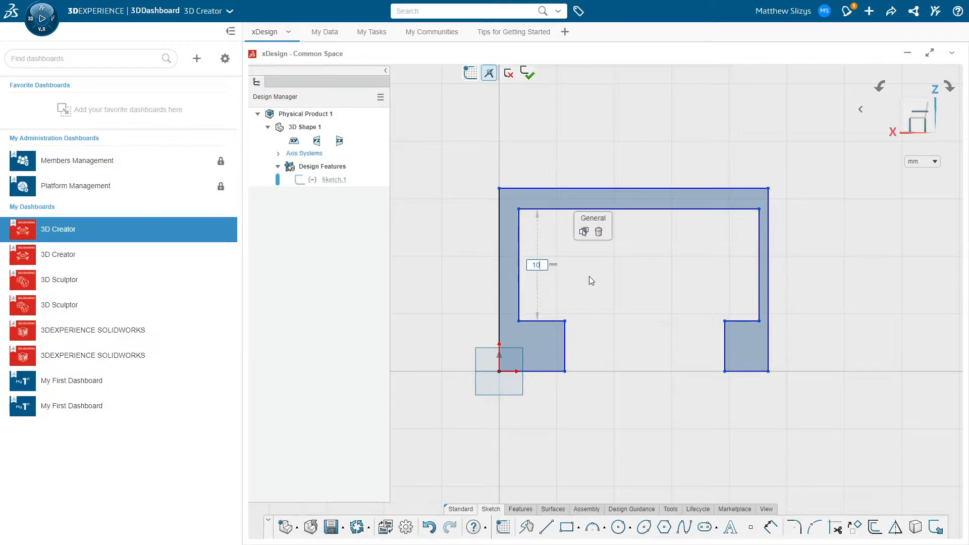
key(Return)
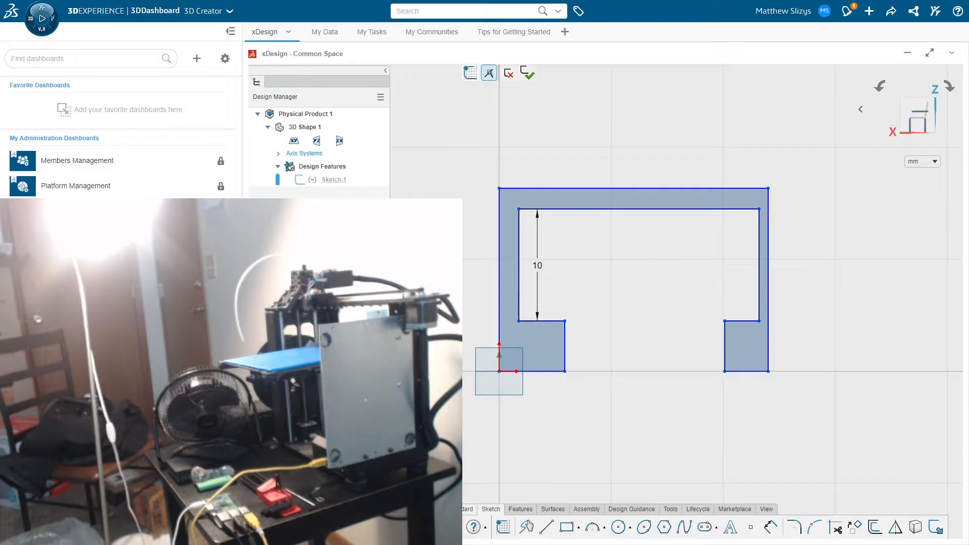
Set the dimension on the inner left vertical edge to 11 mm.
double_click(537, 265)
triple_click(526, 266)
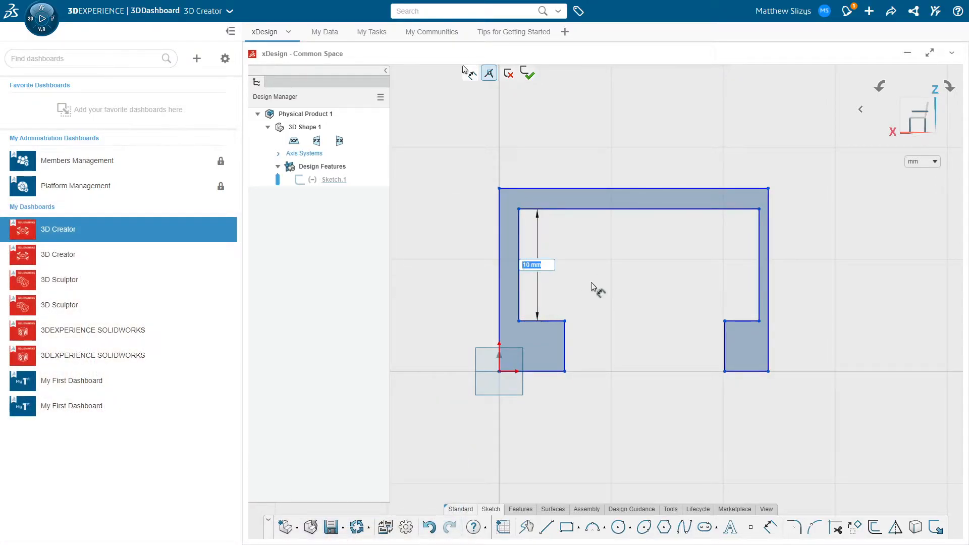
text(11)
key(Return)
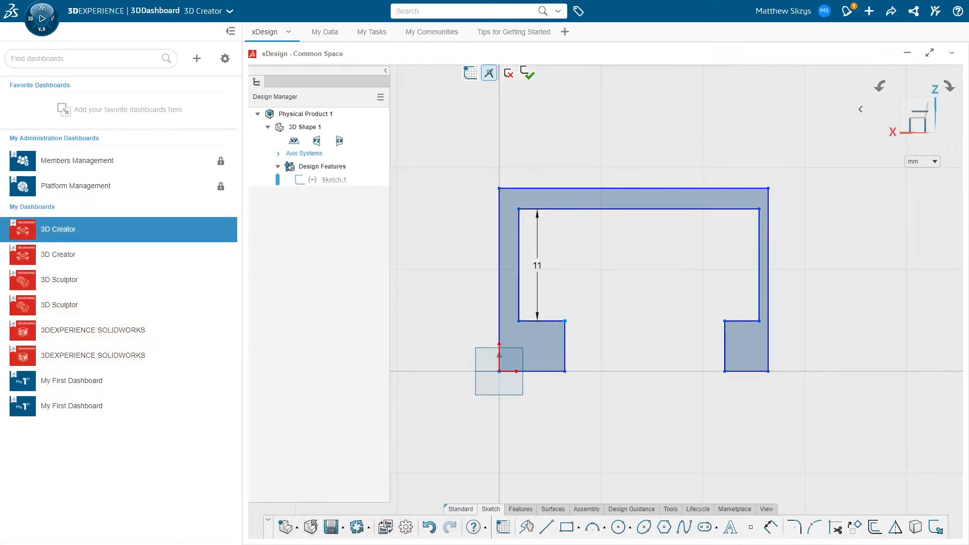
Draw a horizontal line about 15.7 mm long between the upper inner corners of the two feet and make it construction geometry.
mouse_move(119, 355)
click(546, 527)
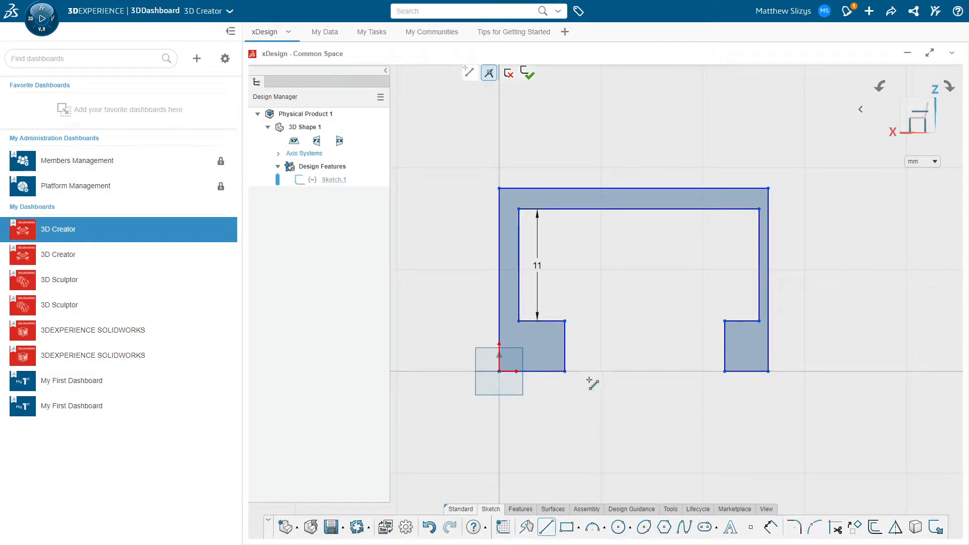
click(565, 321)
click(725, 322)
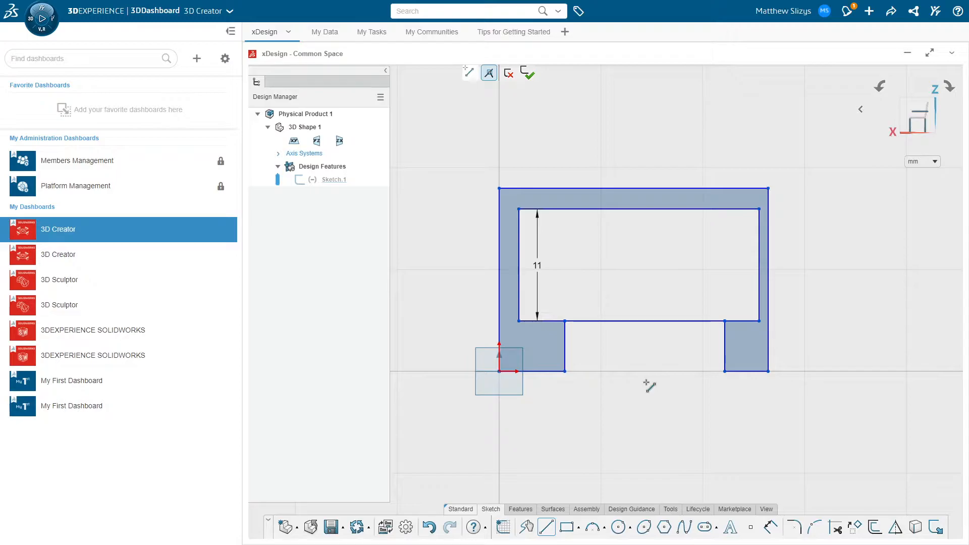
key(Escape)
click(631, 320)
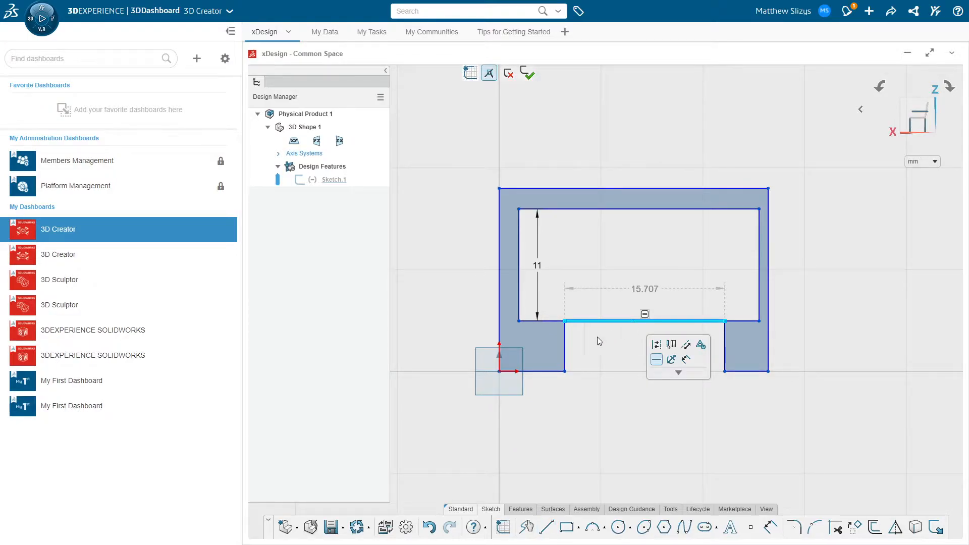
click(658, 345)
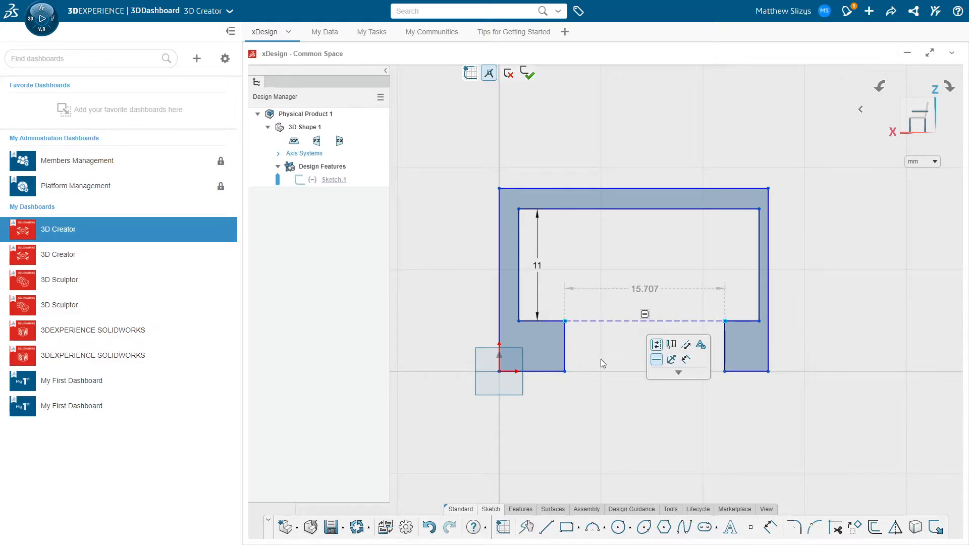
Draw a vertical line from the midpoint of the horizontal construction line up past the outer top edge.
click(644, 322)
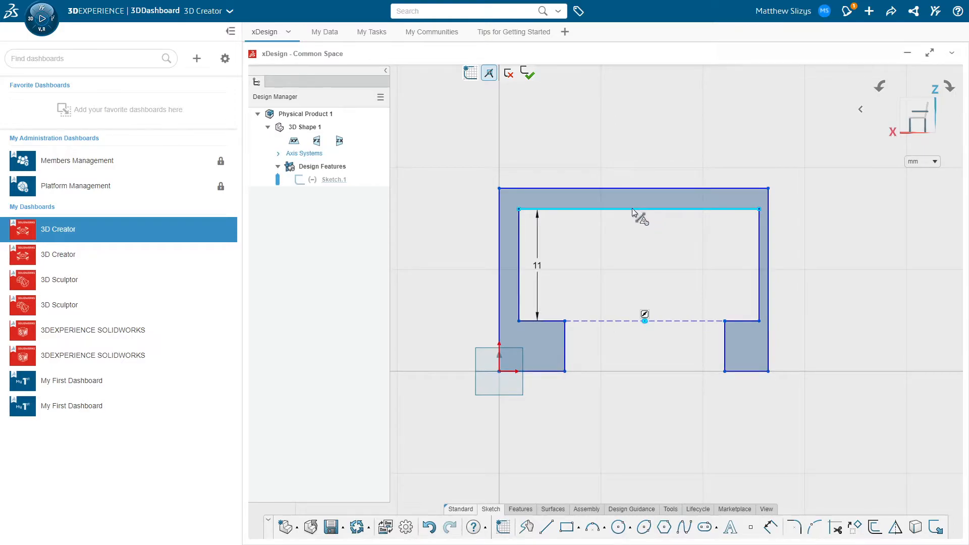
click(652, 221)
click(633, 209)
click(658, 257)
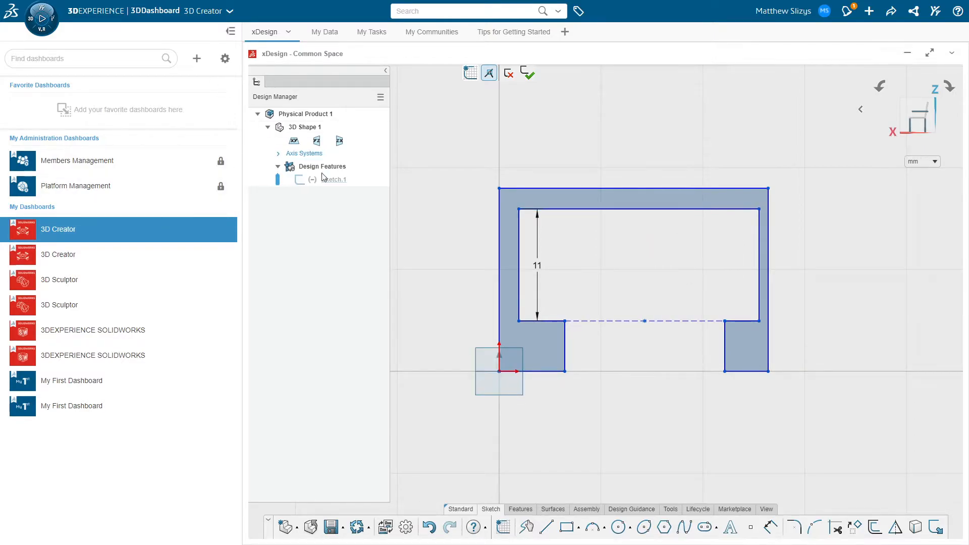
click(546, 527)
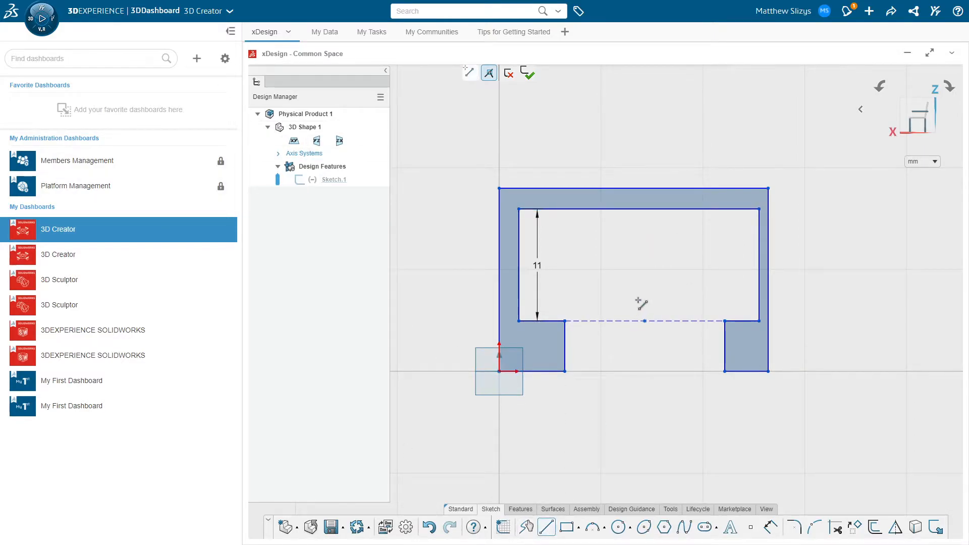
click(645, 321)
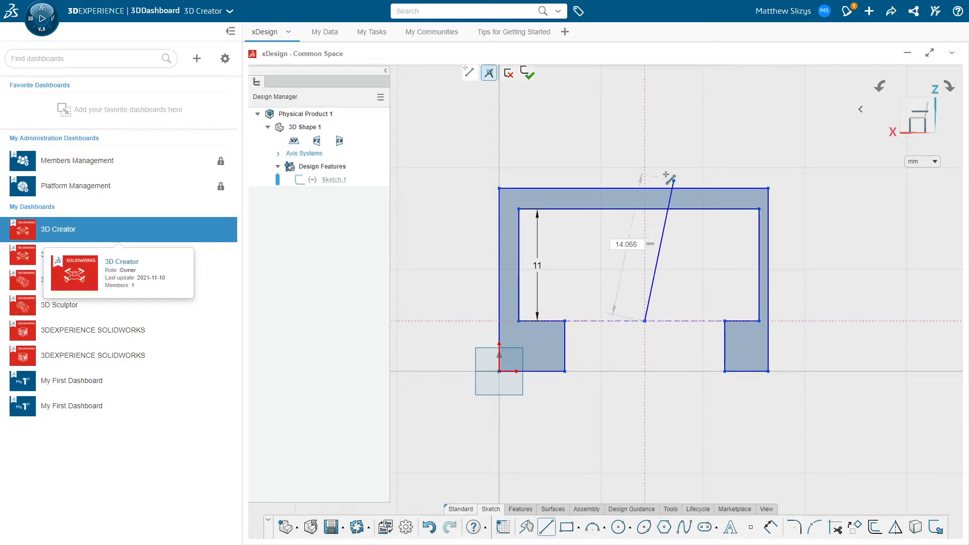
double_click(645, 146)
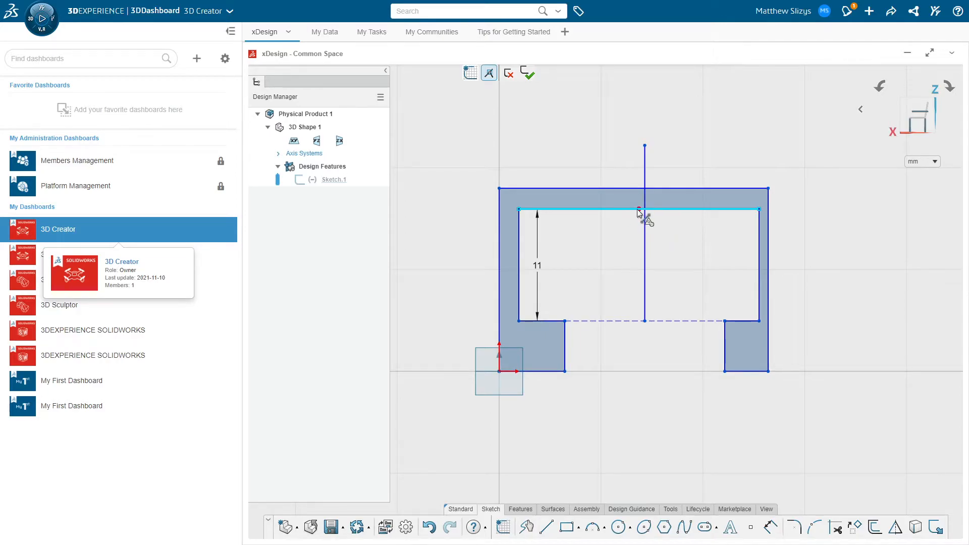
Make the midpoint of the inner top edge coincident with the vertical line.
click(646, 247)
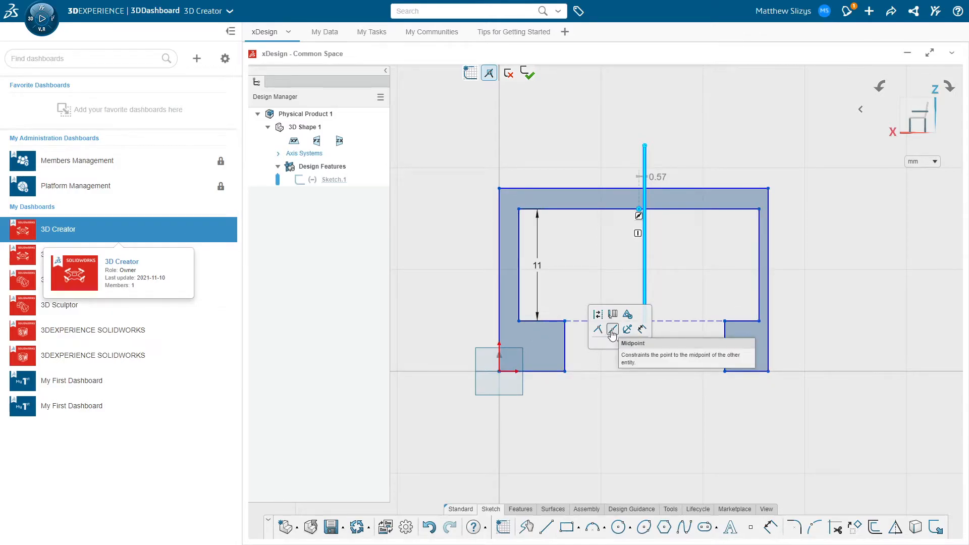
click(612, 331)
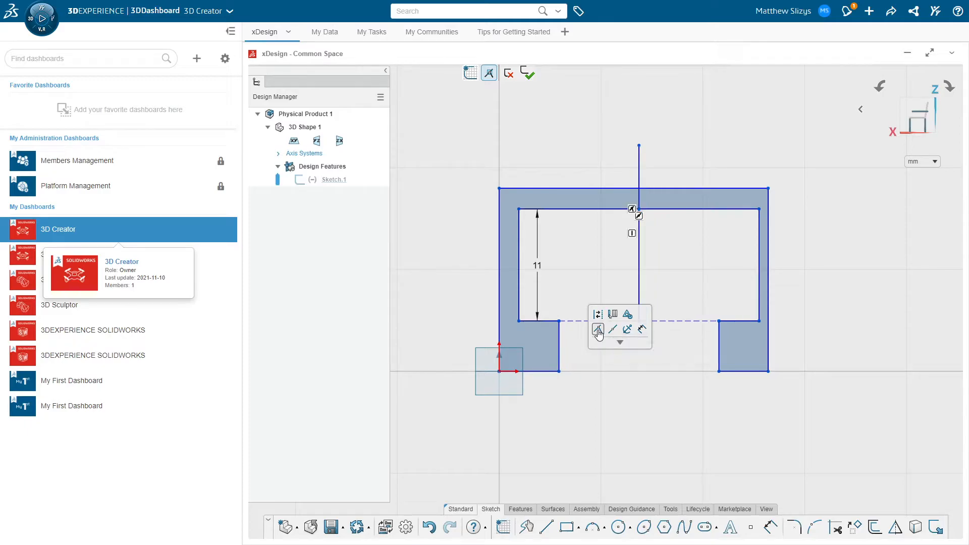
click(683, 305)
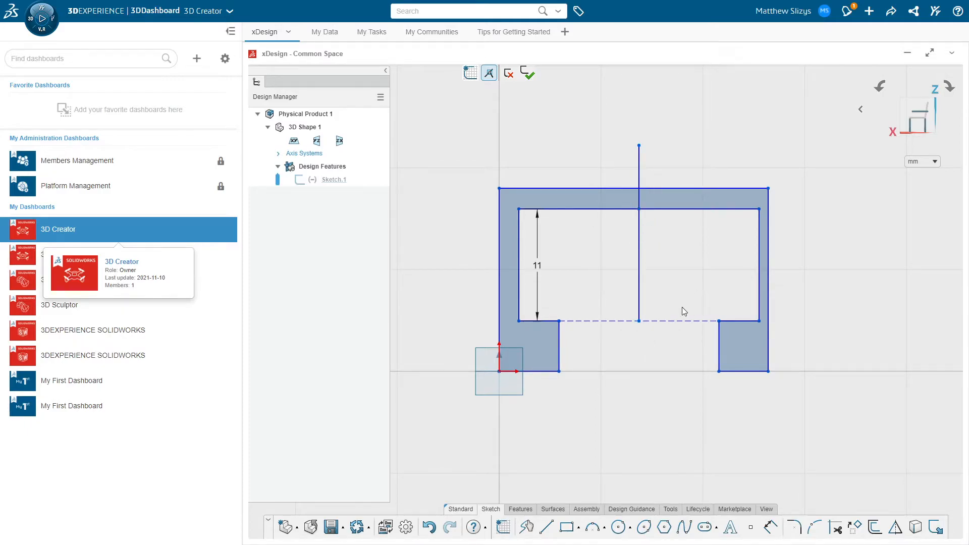
click(695, 210)
click(658, 250)
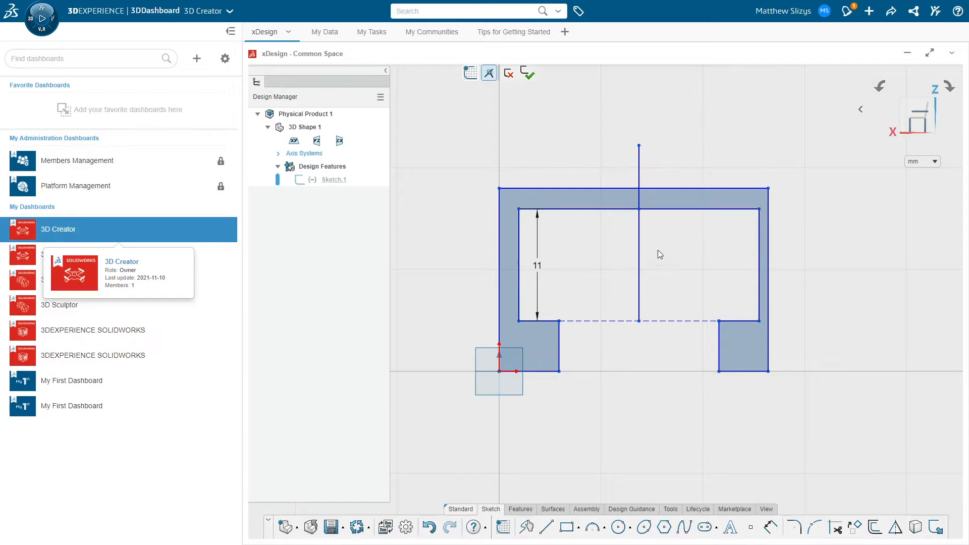
click(662, 189)
click(598, 162)
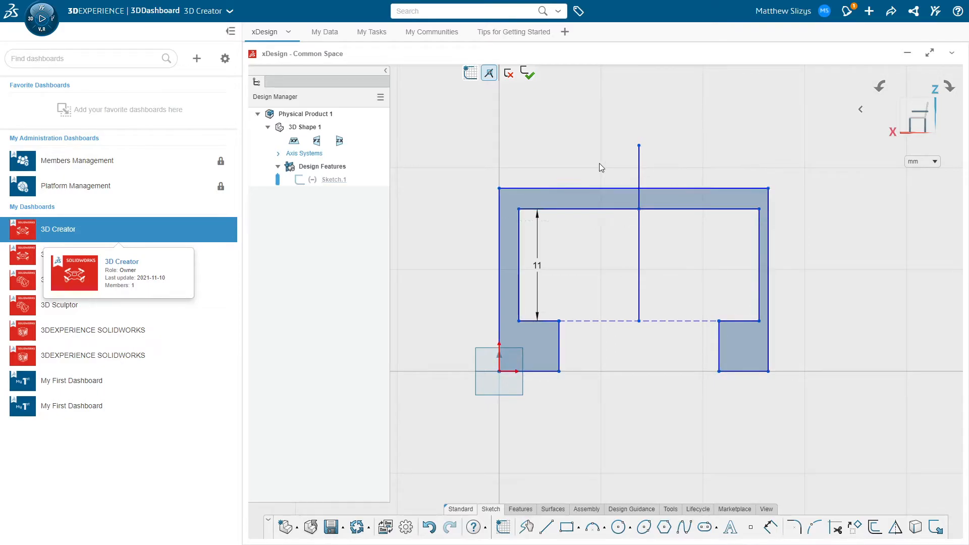
click(634, 189)
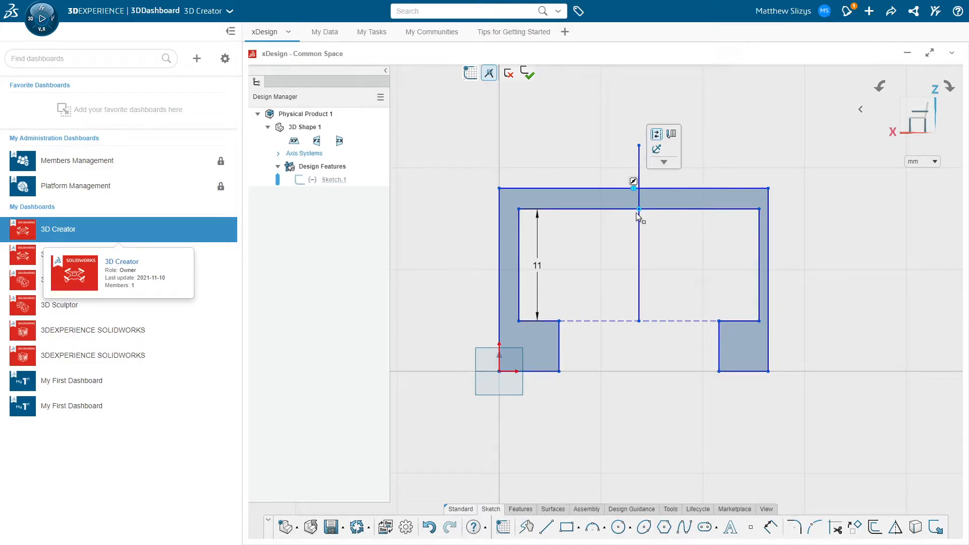
click(639, 209)
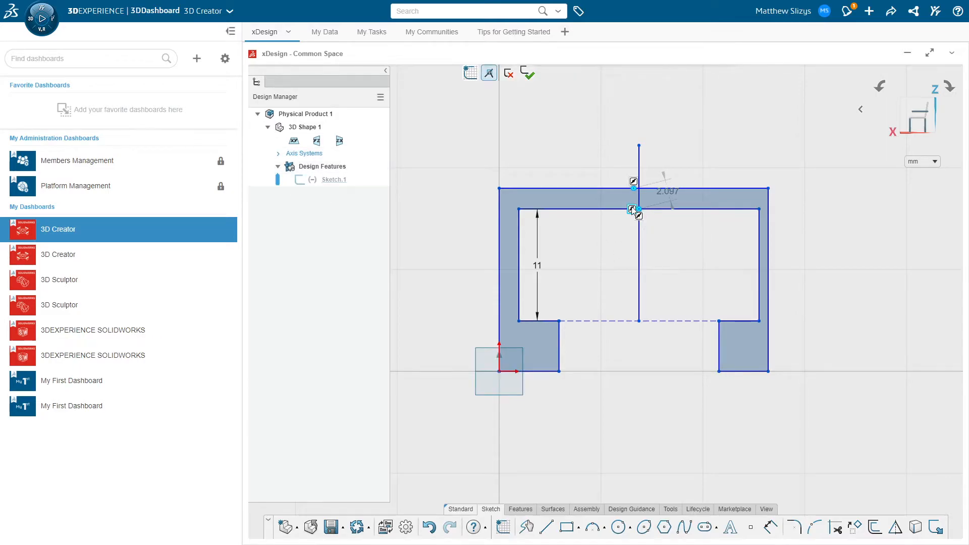
click(623, 250)
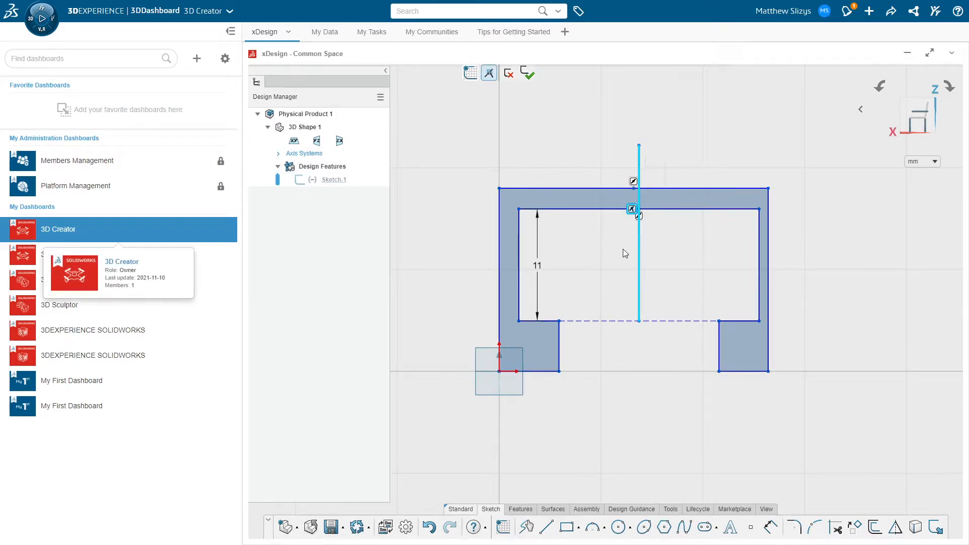
click(639, 209)
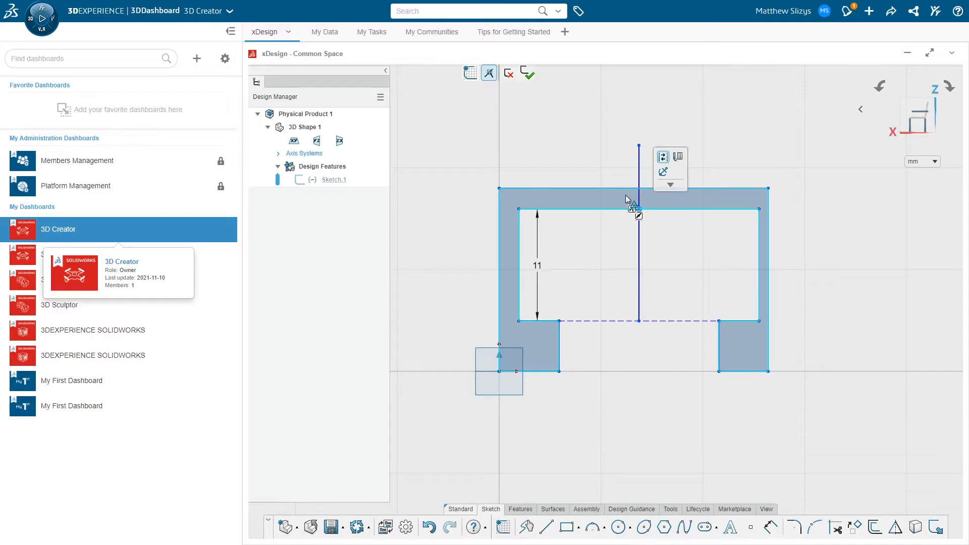
Make the midpoint of the outer top edge coincident with the vertical line.
click(625, 189)
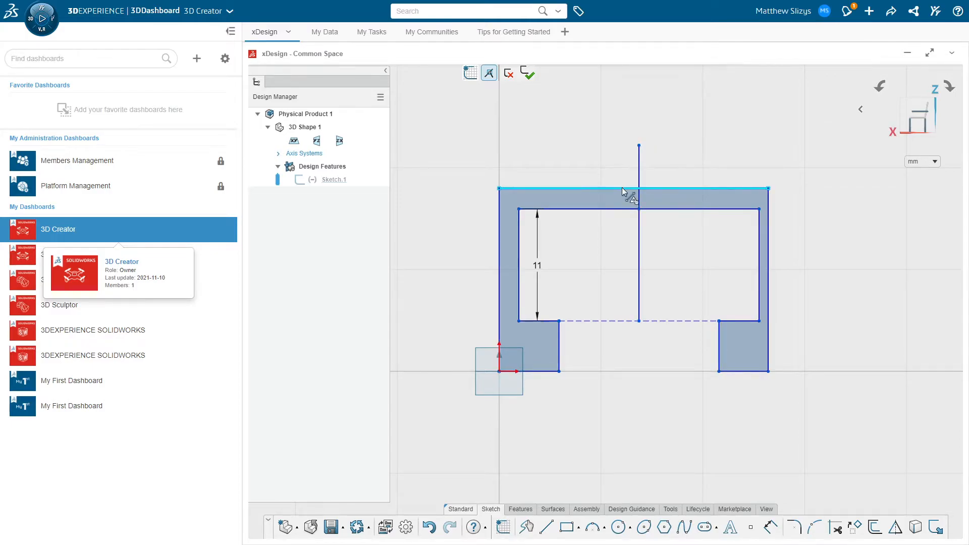
click(638, 201)
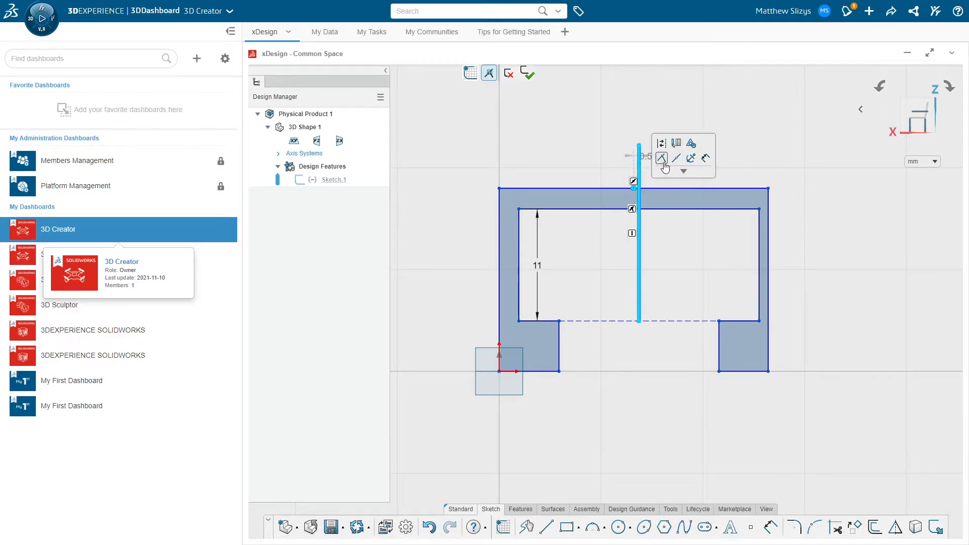
click(662, 158)
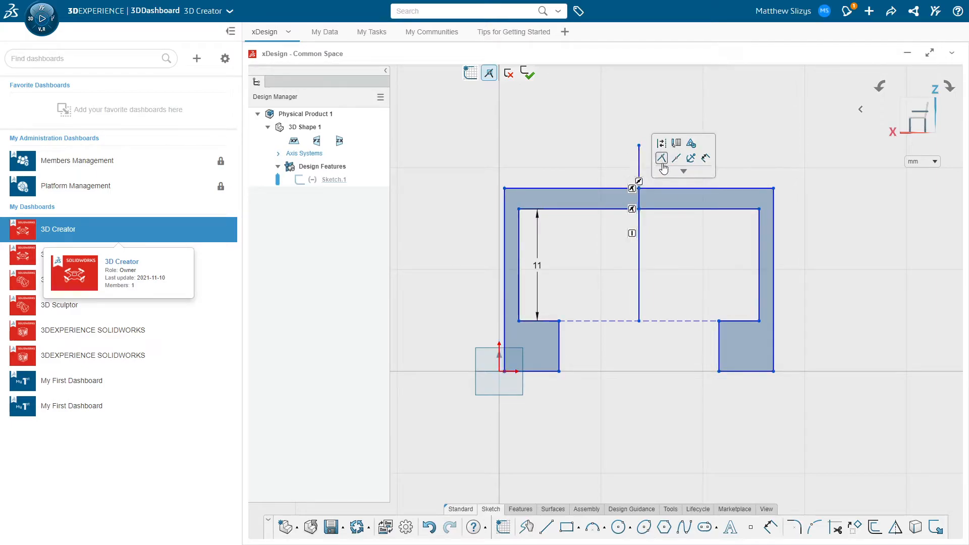
Make the vertical line construction geometry and bring its upper endpoint onto the midpoint of the outer top edge.
click(639, 263)
click(667, 217)
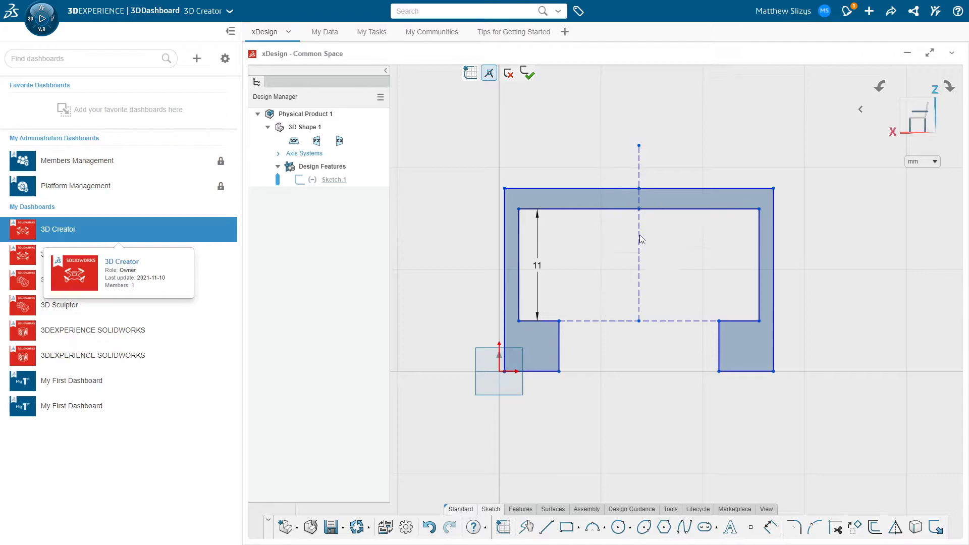
click(640, 189)
click(666, 151)
Dimension the horizontal construction line between the two feet to 17.75 mm.
drag(559, 349, 563, 349)
click(592, 321)
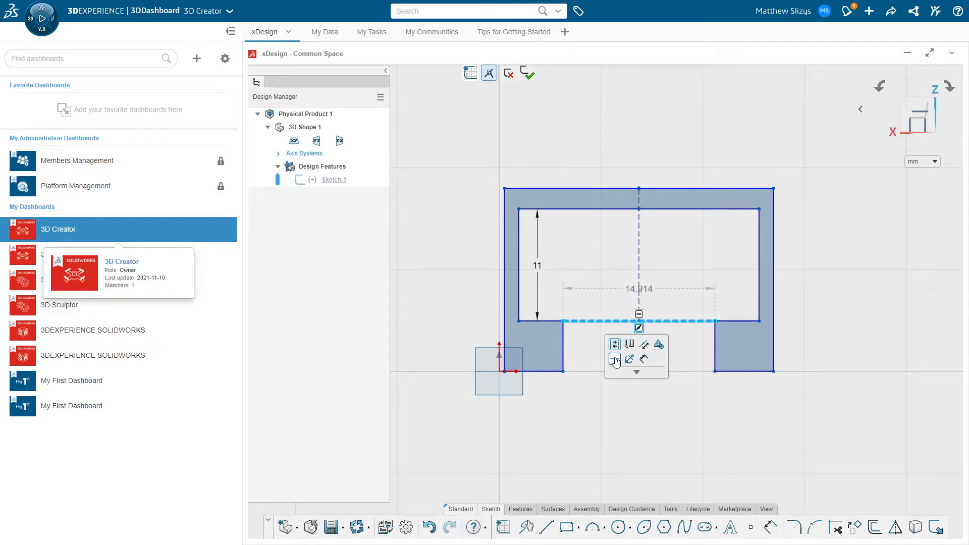
double_click(639, 289)
text(17)
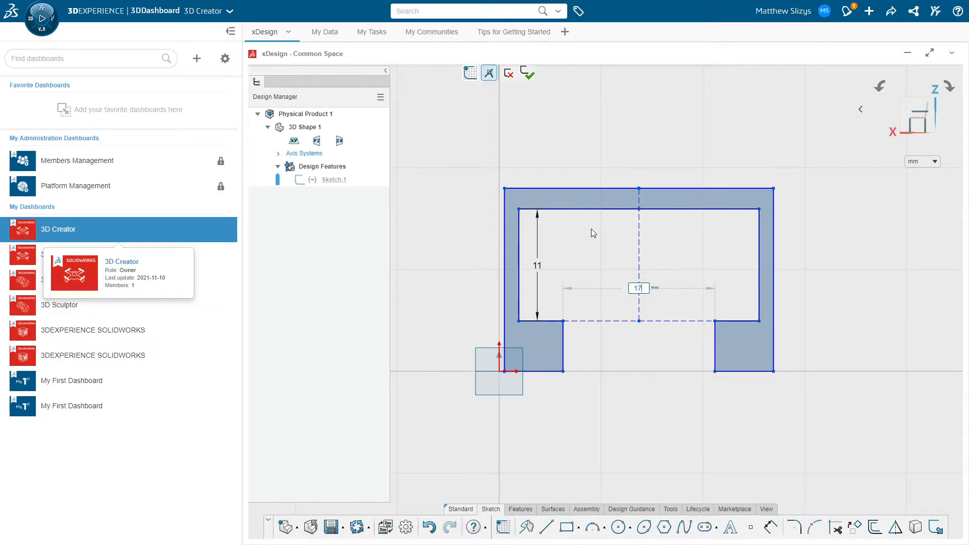
text(.75)
key(Return)
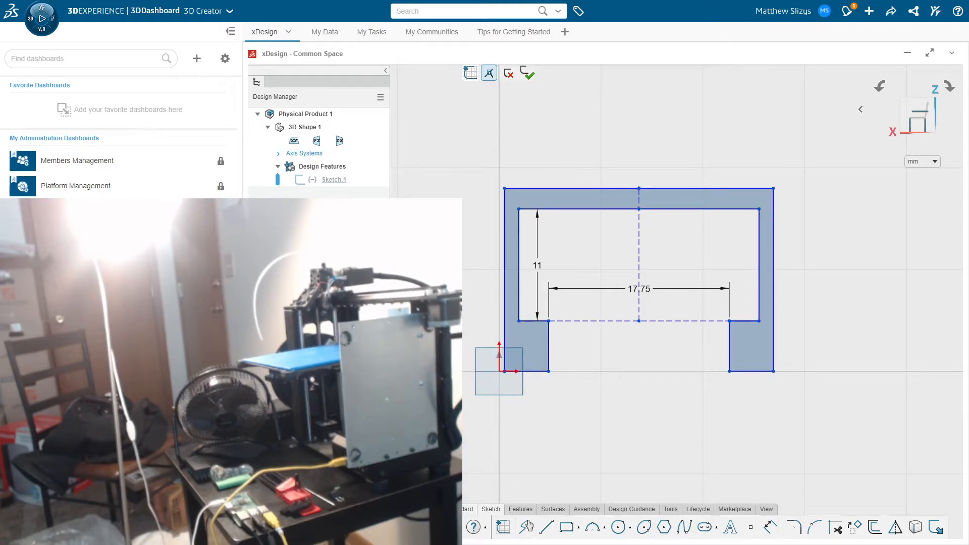
Try a 1.5 mm dimension on the right foot's bottom edge with the profile shifted sideways, and undo both changes.
click(744, 372)
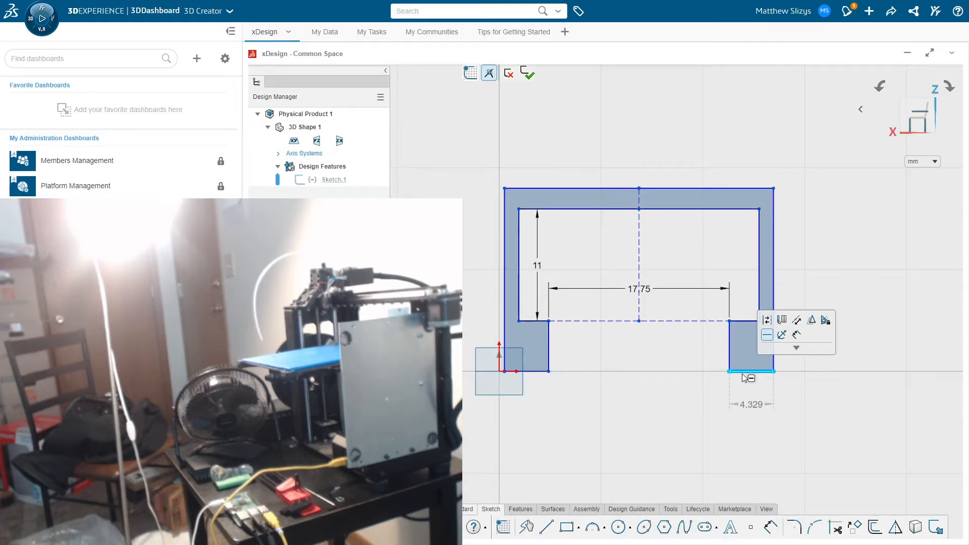
click(744, 401)
text(1.5)
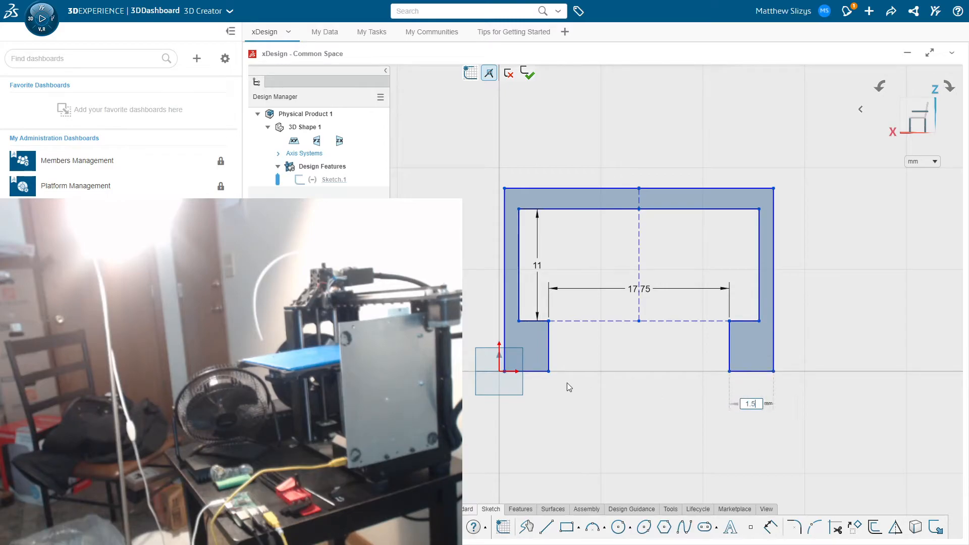
key(Return)
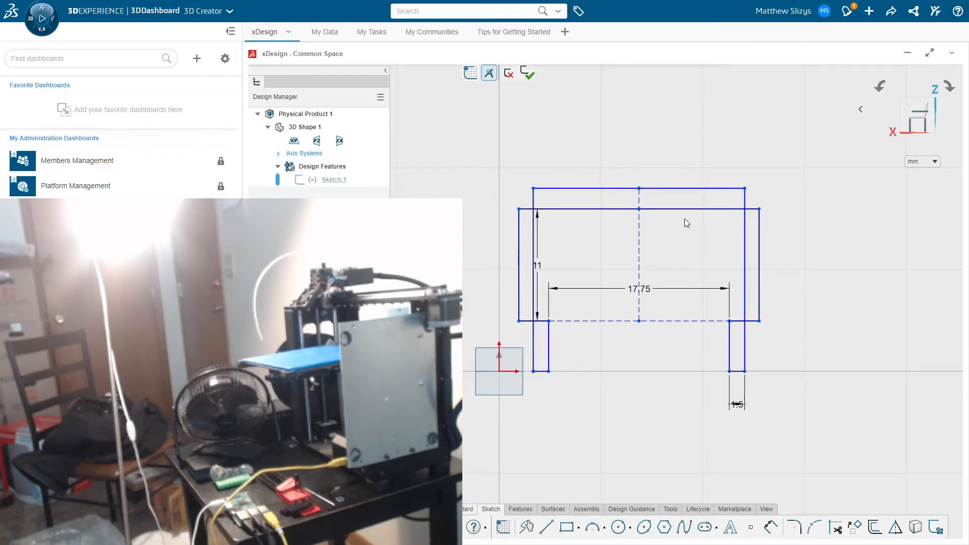
drag(742, 243, 759, 246)
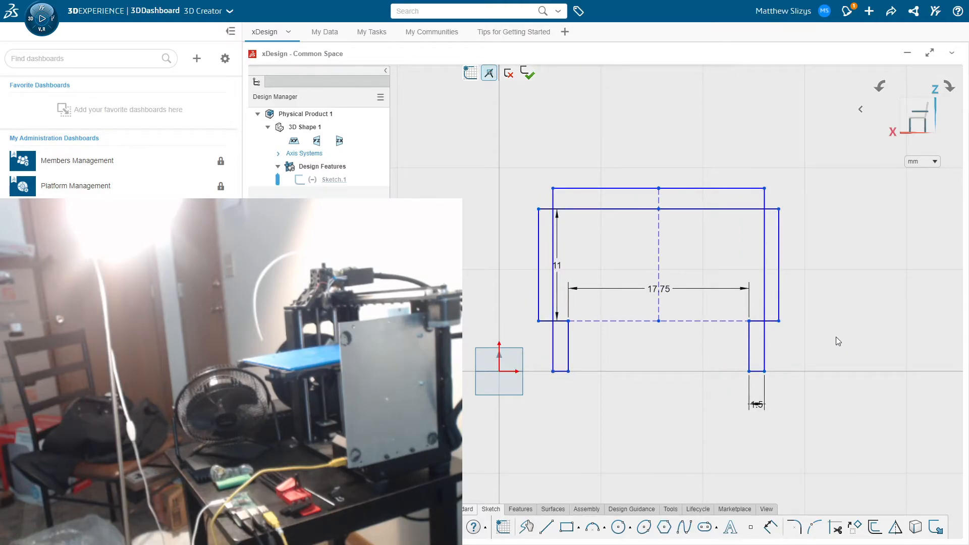
key(ctrl+z)
key(ctrl+z)
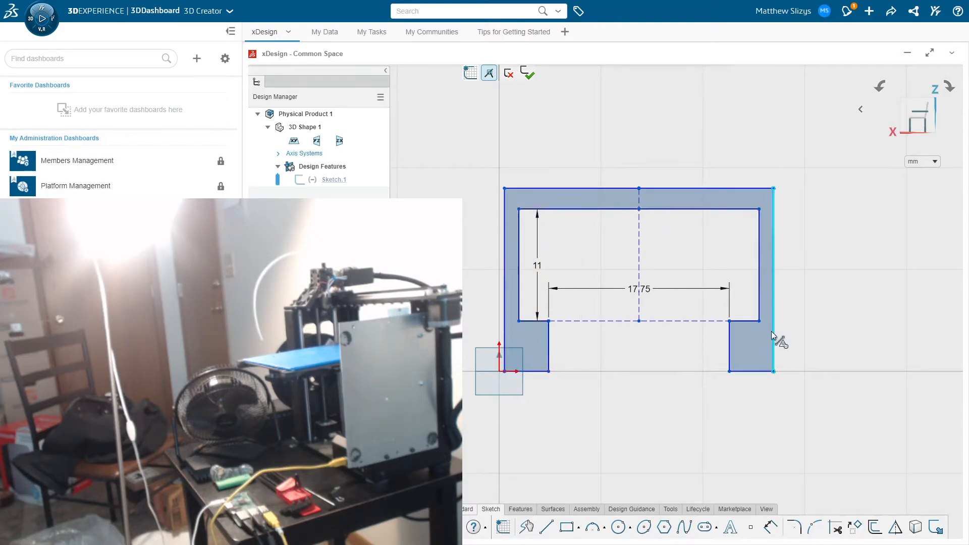
Move the outer right edge outward and dimension the right foot's bottom edge to 10 mm.
drag(774, 331, 857, 334)
click(783, 374)
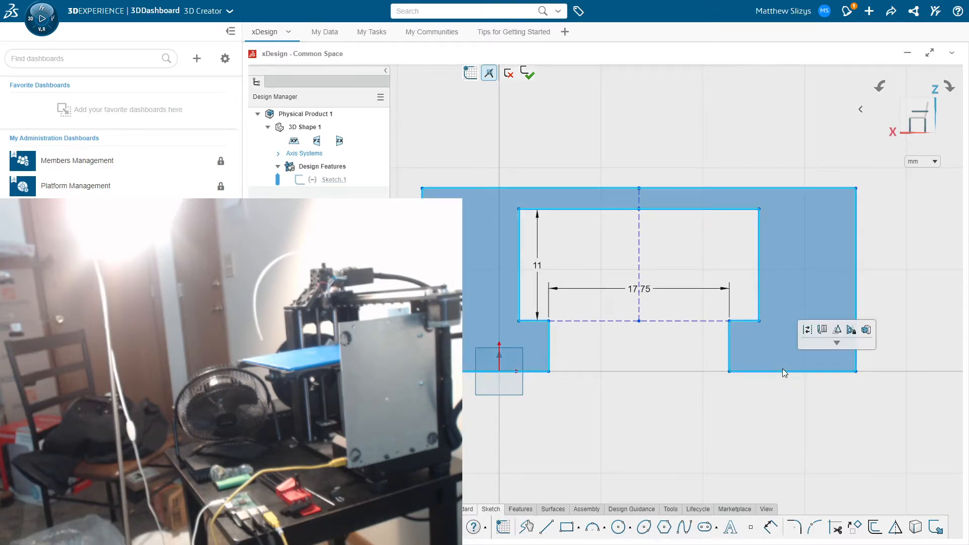
click(764, 391)
click(765, 372)
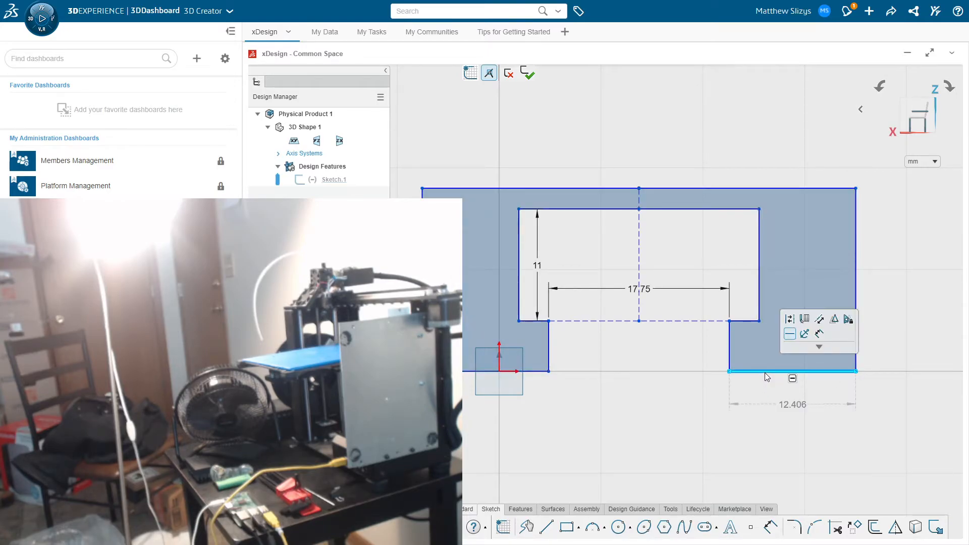
click(794, 407)
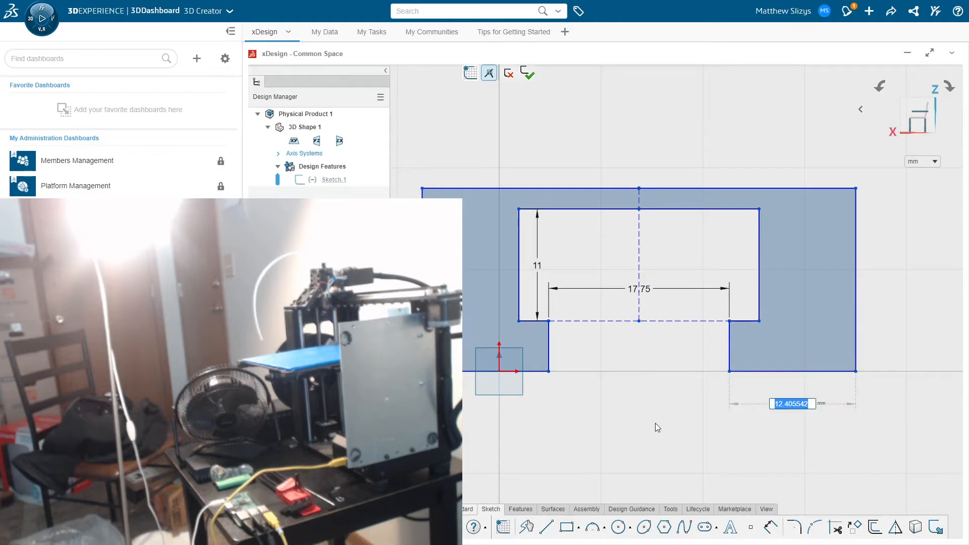
text(10)
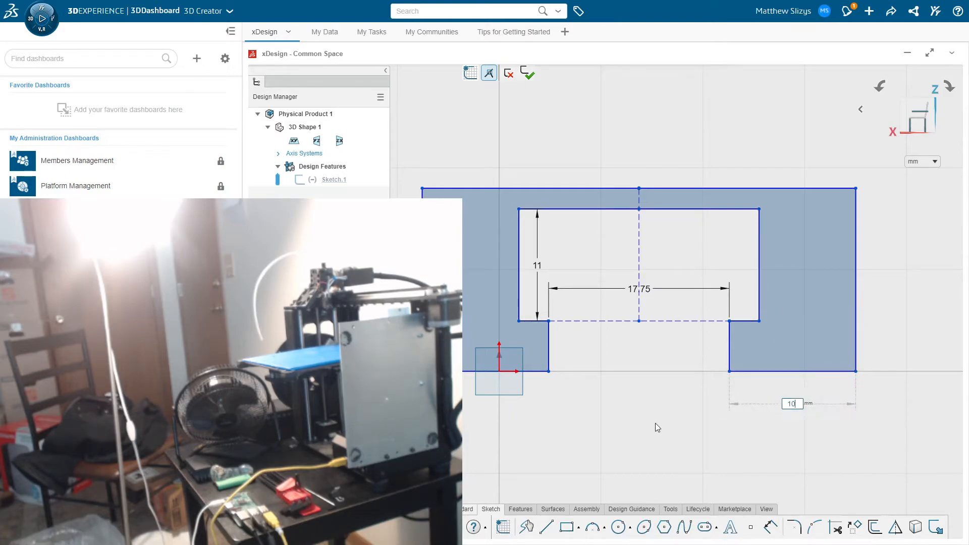
key(Return)
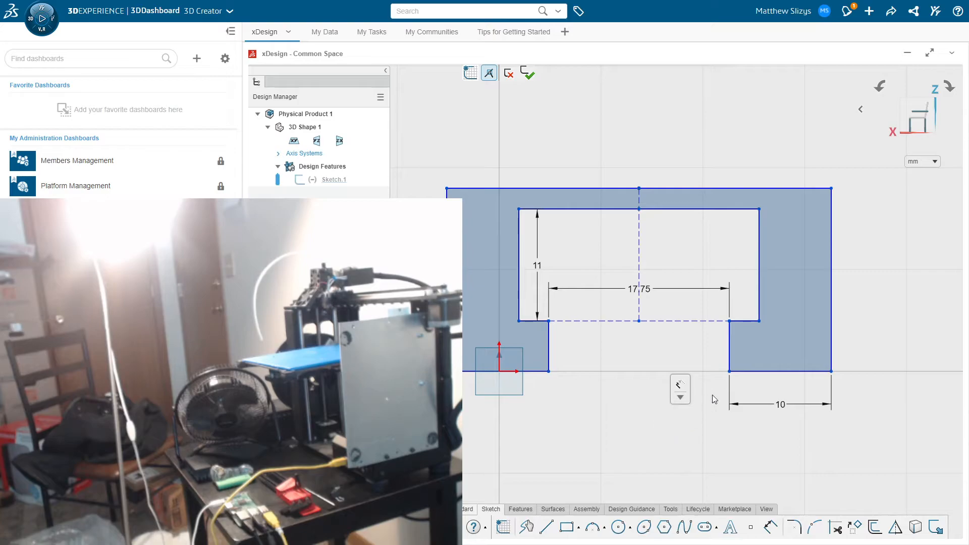
Set the dimension on the right foot's bottom edge to 3 mm.
double_click(780, 406)
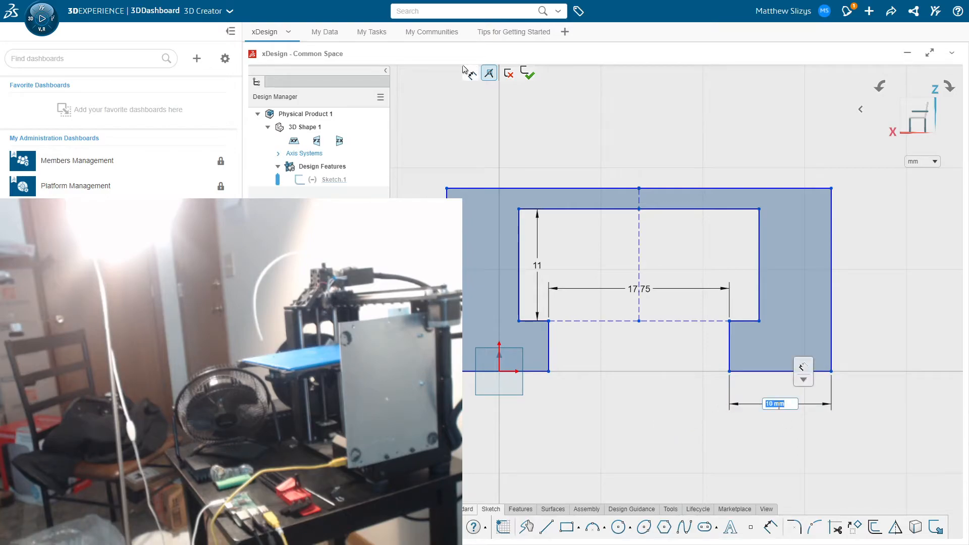
text(3)
key(Return)
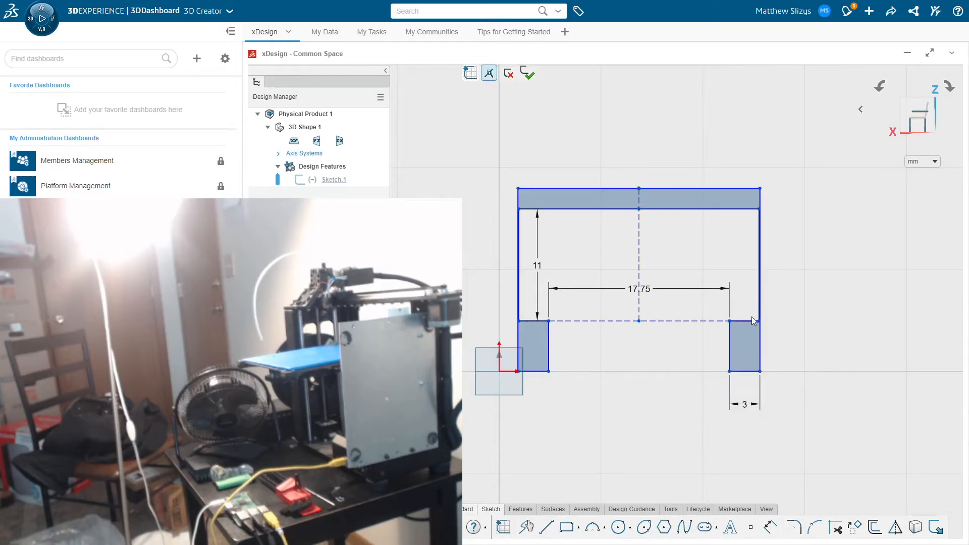
Move the inner right vertical edge inward and set the right foot's bottom edge to 1.5 mm.
click(759, 317)
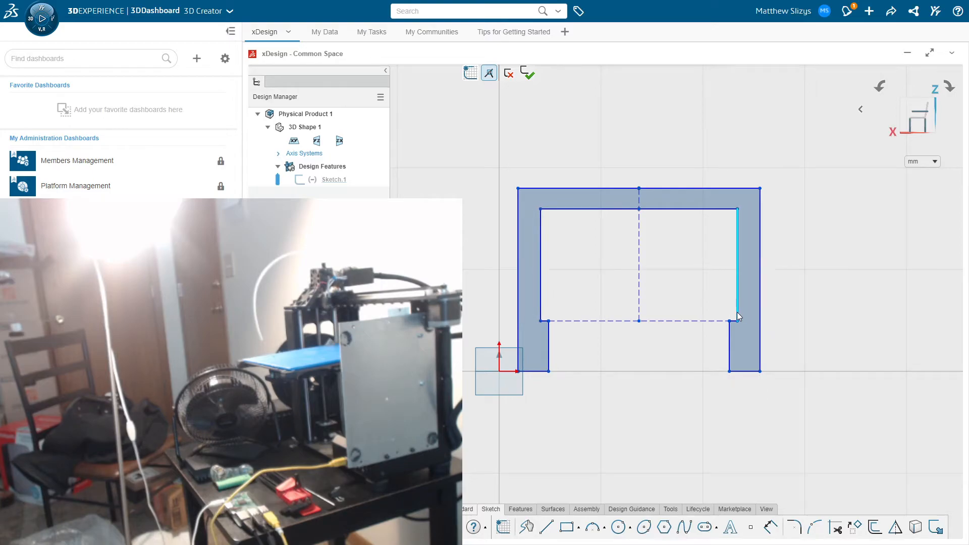
click(736, 321)
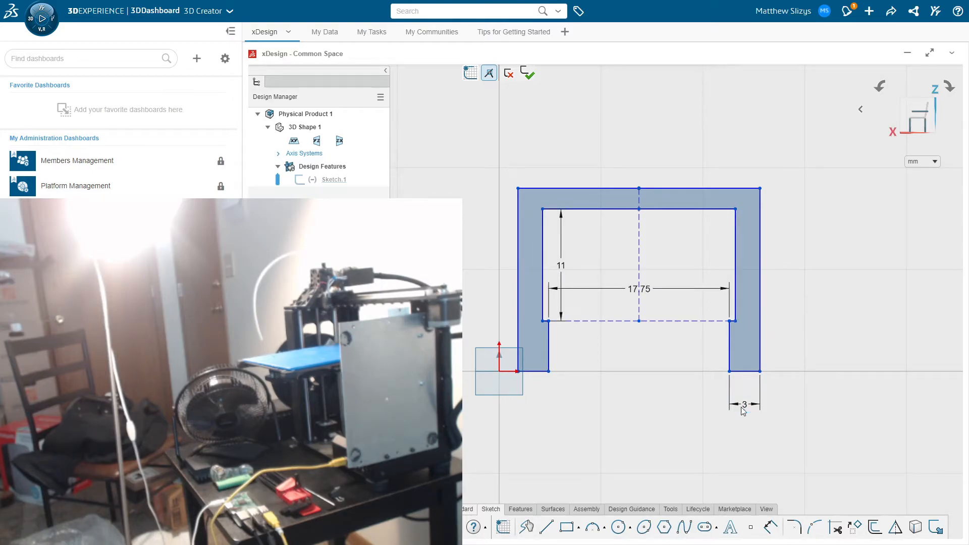
double_click(745, 405)
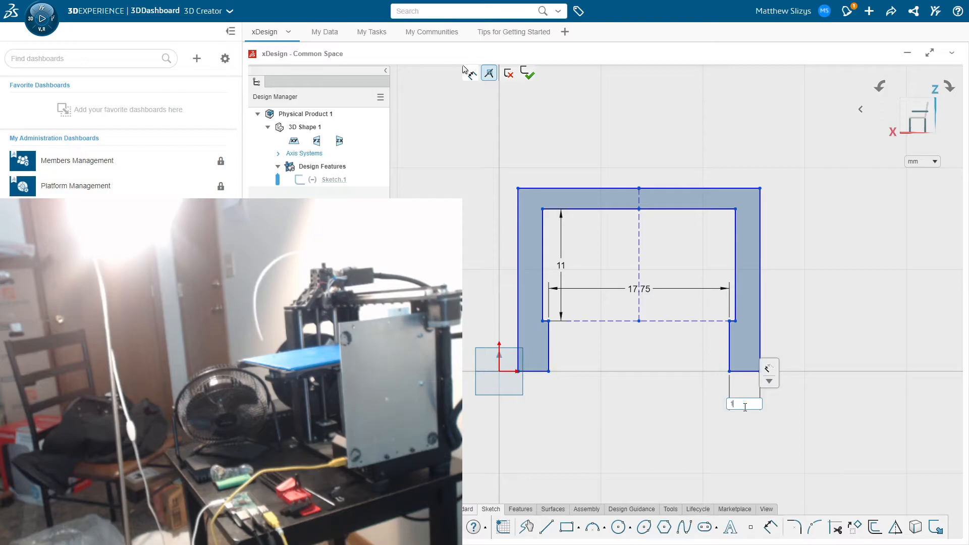
key(Return)
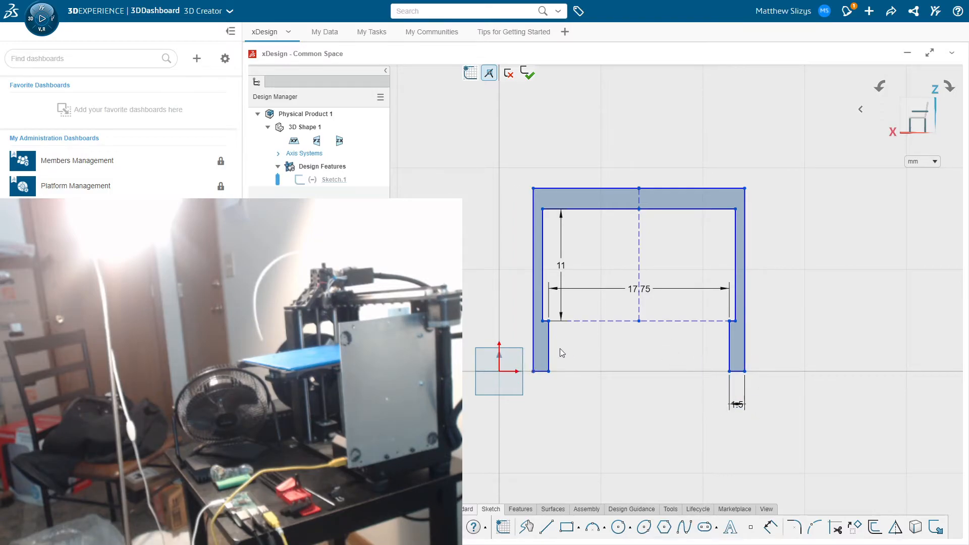
Move the profile sideways toward the origin and dimension the short horizontal ledge atop the right foot to 0.6 mm.
drag(534, 356, 503, 368)
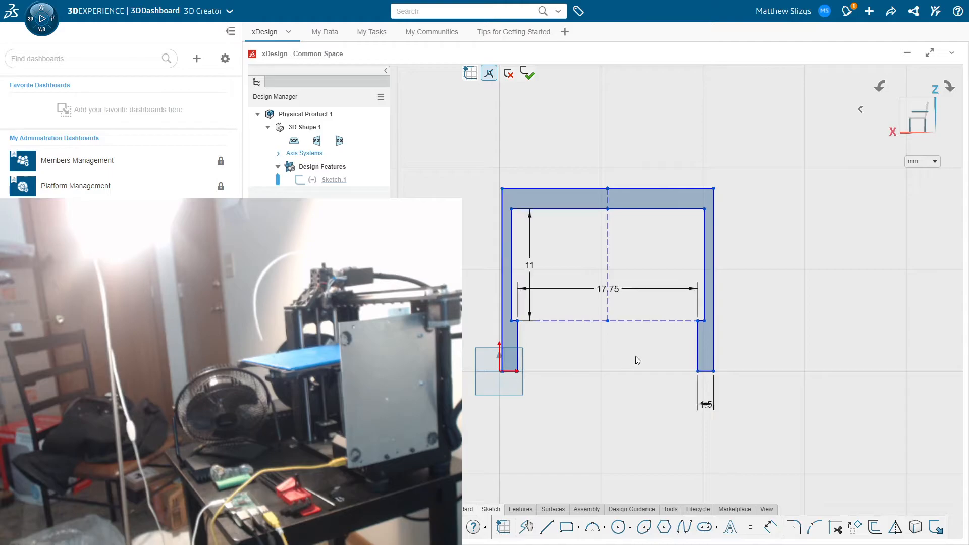
scroll(712, 303, up, 3)
scroll(694, 298, up, 5)
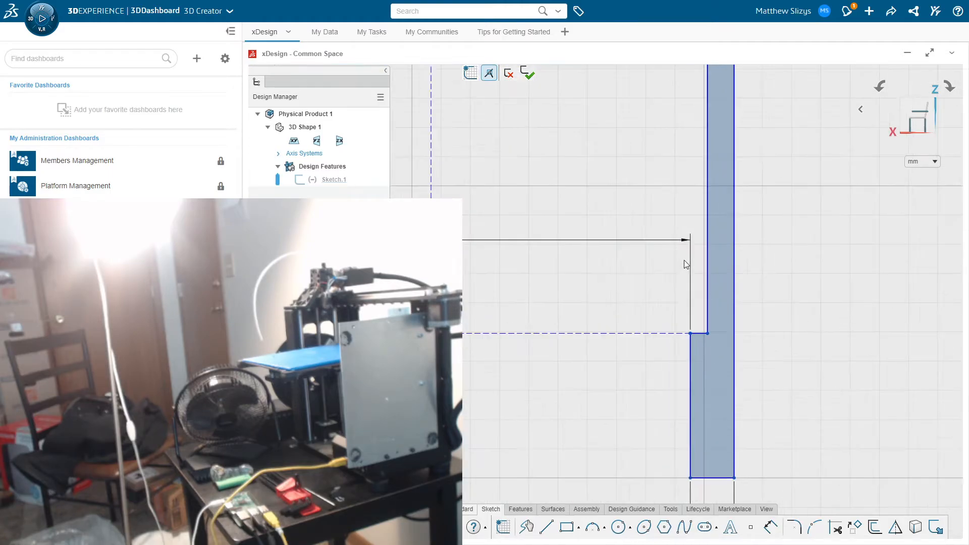
scroll(692, 348, down, 2)
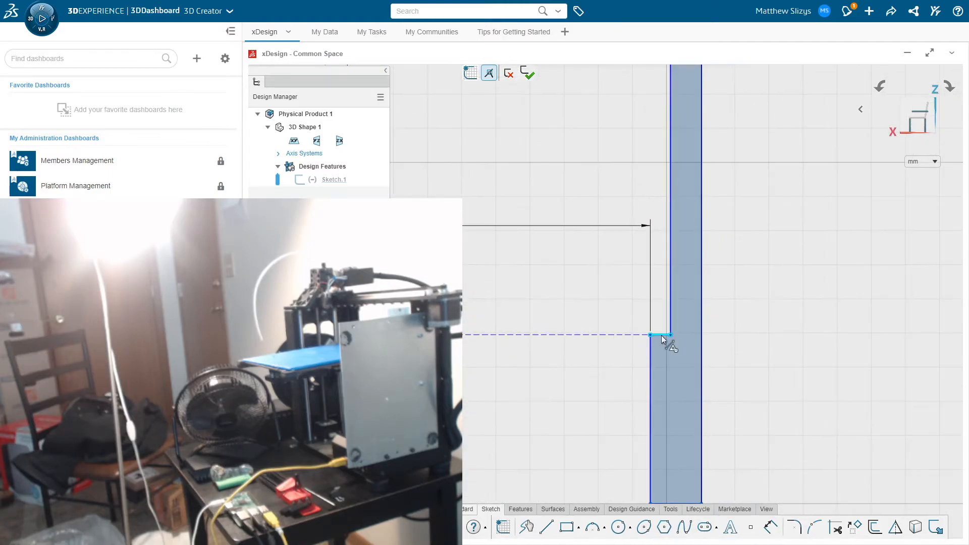
click(662, 335)
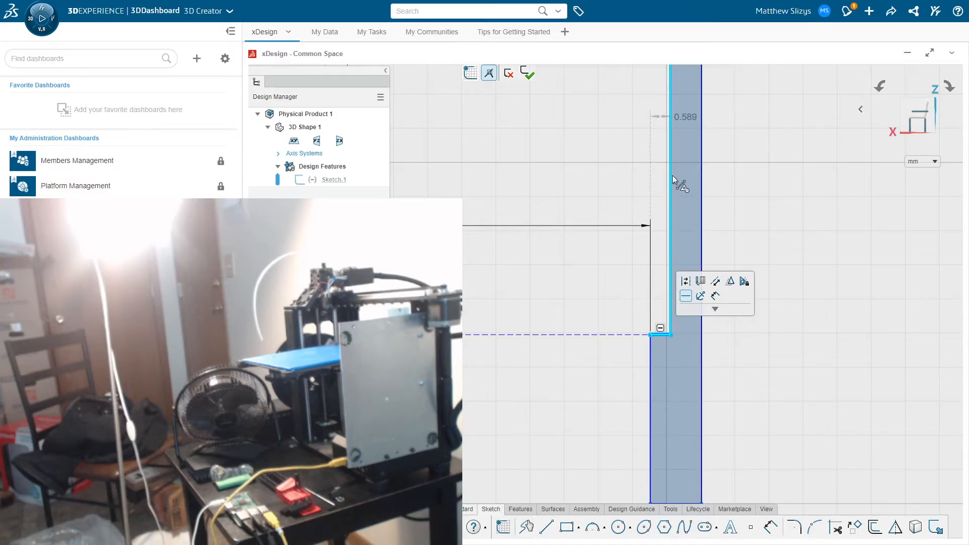
double_click(696, 116)
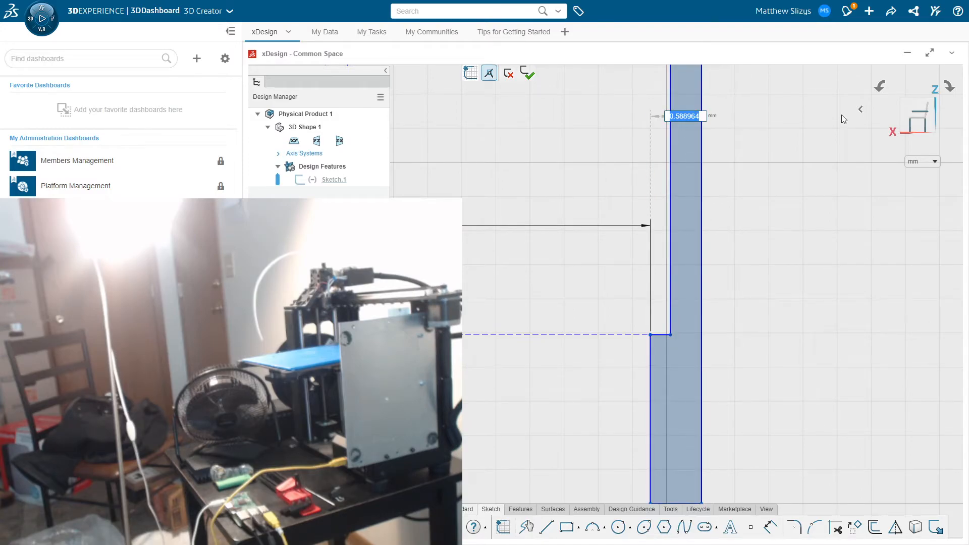
text(0.6)
key(Return)
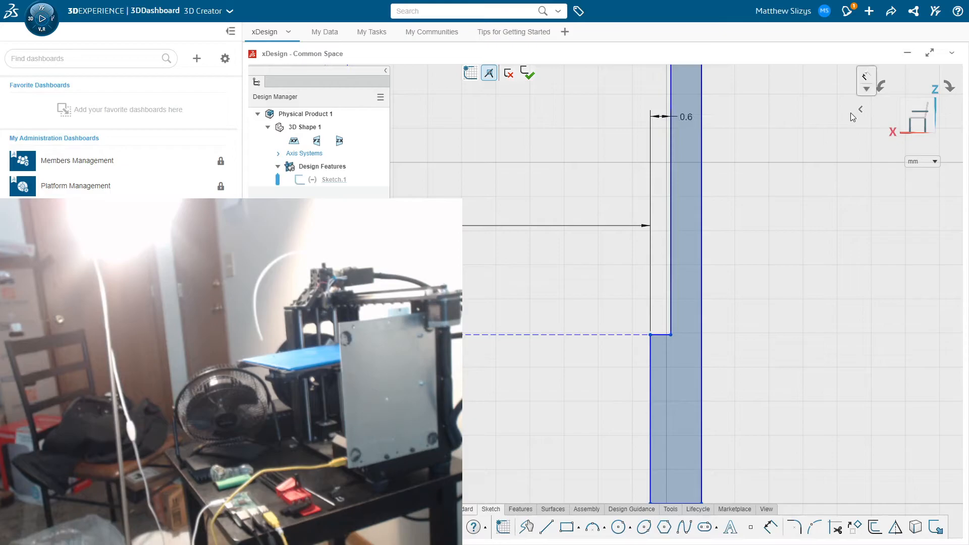
Inspect the profile up close and from the side, and return to a straight-on ZX view of the whole shape.
scroll(729, 293, up, 3)
scroll(538, 326, down, 2)
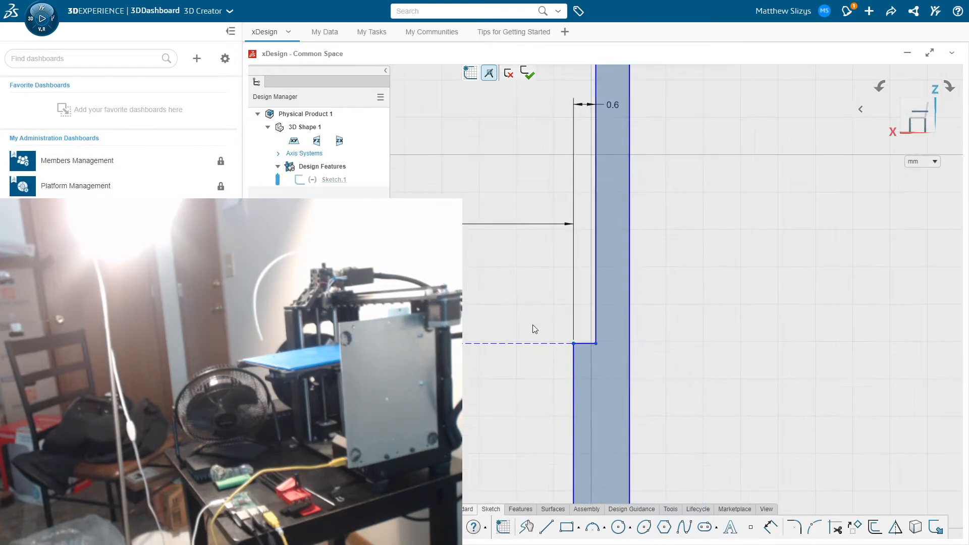
scroll(473, 328, down, 3)
mouse_move(469, 325)
middle_down()
mouse_move(505, 292)
mouse_move(532, 296)
mouse_move(513, 298)
middle_up()
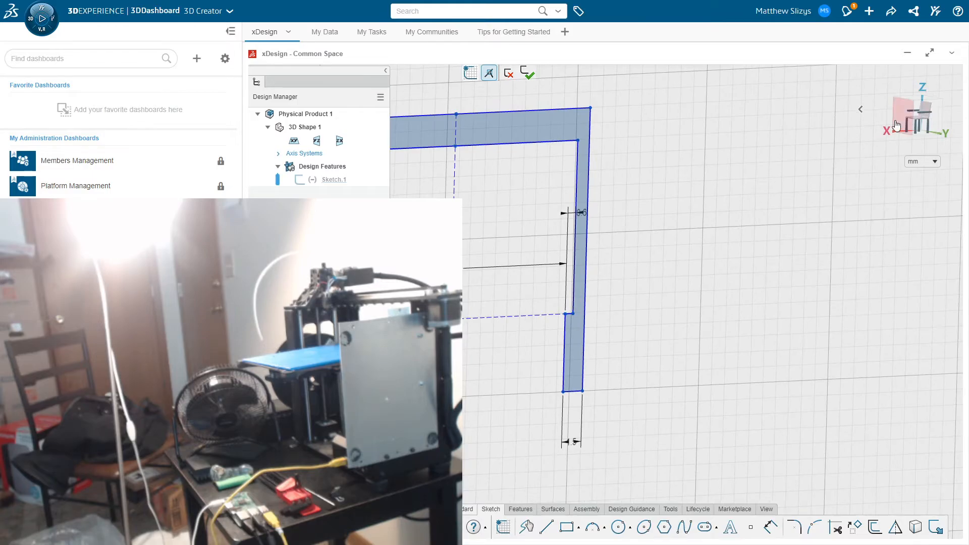
click(911, 110)
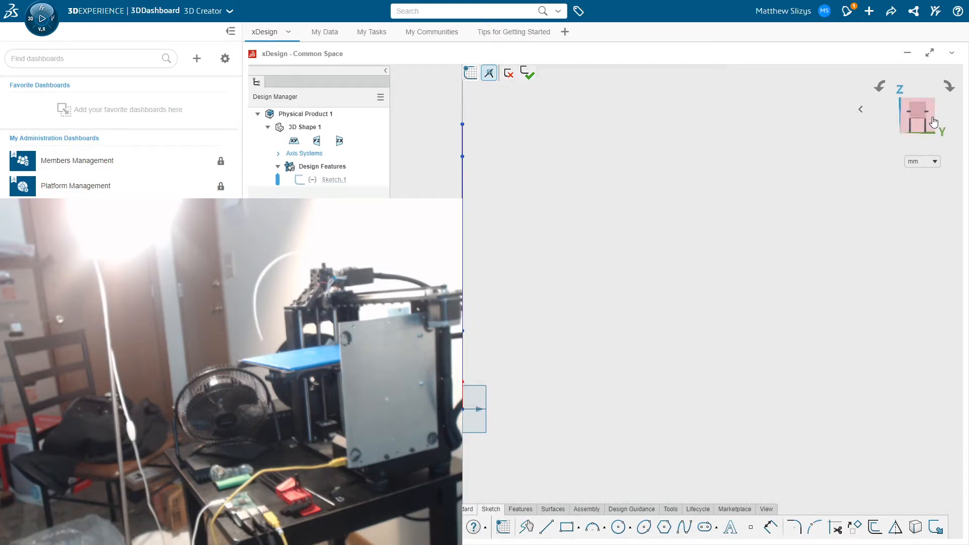
mouse_move(823, 259)
middle_down()
mouse_move(753, 275)
mouse_move(928, 116)
middle_up()
click(928, 116)
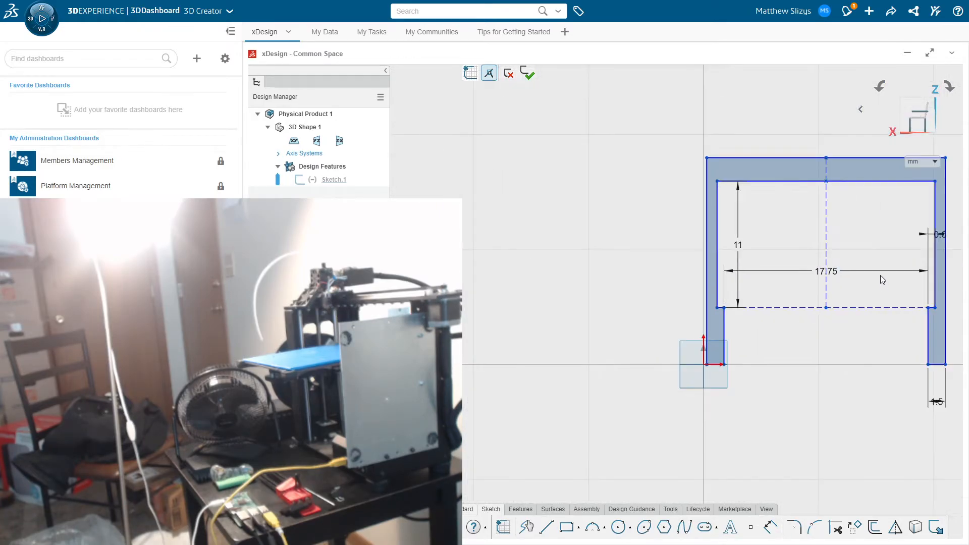
scroll(881, 281, down, 2)
scroll(881, 290, up, 4)
scroll(771, 260, up, 1)
scroll(851, 270, down, 1)
scroll(859, 285, up, 1)
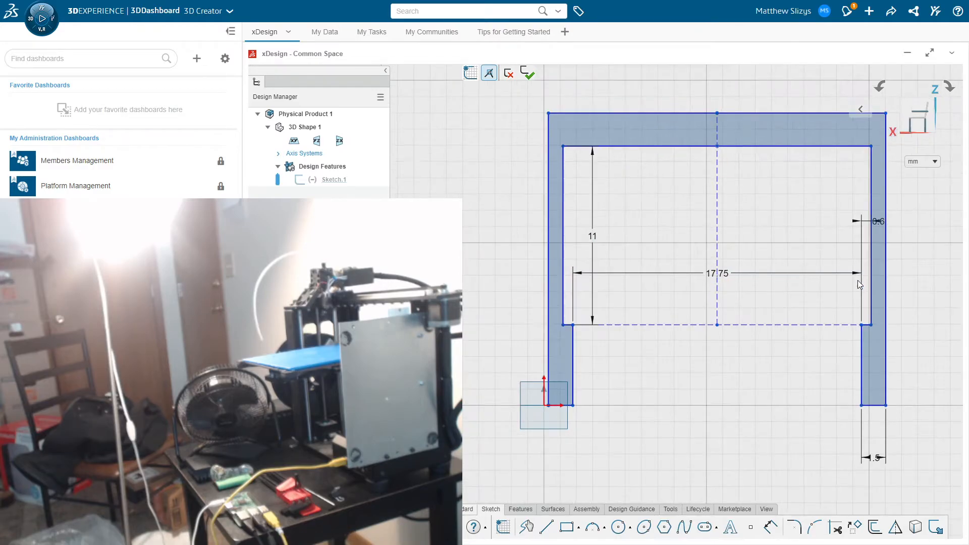
Make the short horizontal ledges on the left and right feet equal in length.
click(565, 404)
click(874, 405)
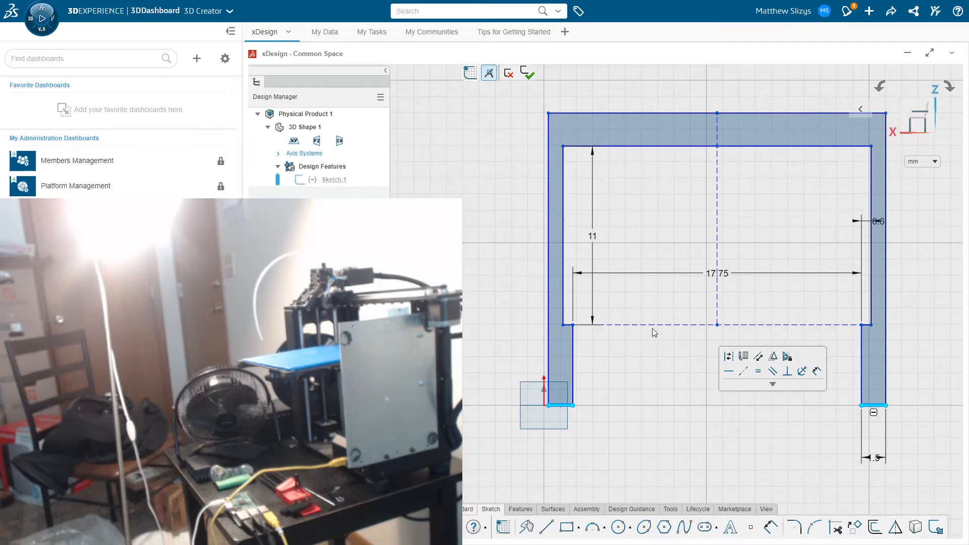
click(758, 446)
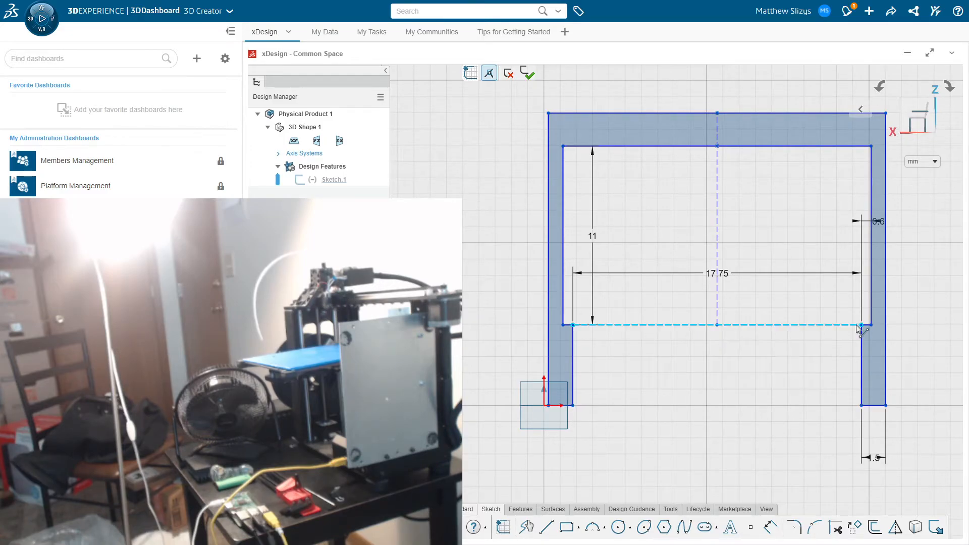
click(867, 325)
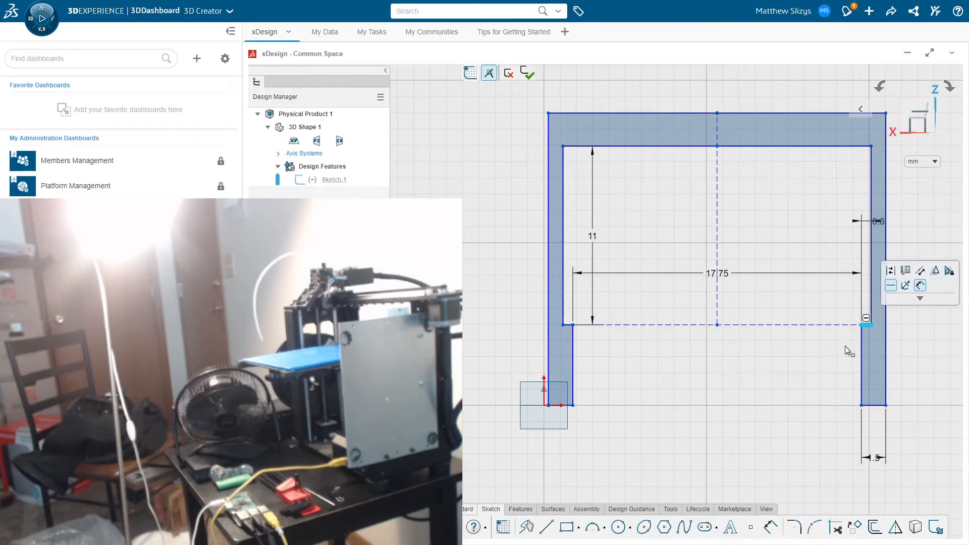
click(567, 324)
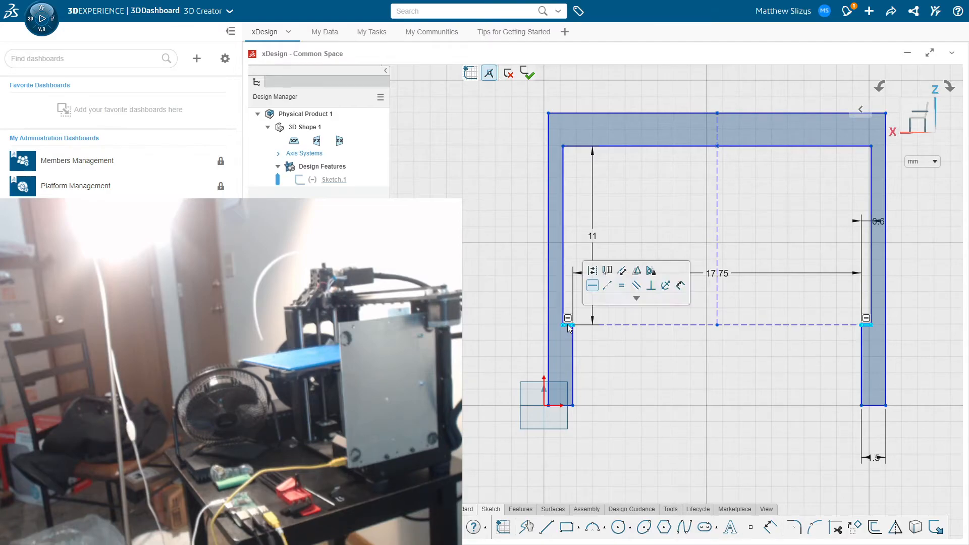
click(622, 286)
Check the constraints between the two inner vertical edges and between the two outer vertical edges.
click(873, 299)
click(564, 252)
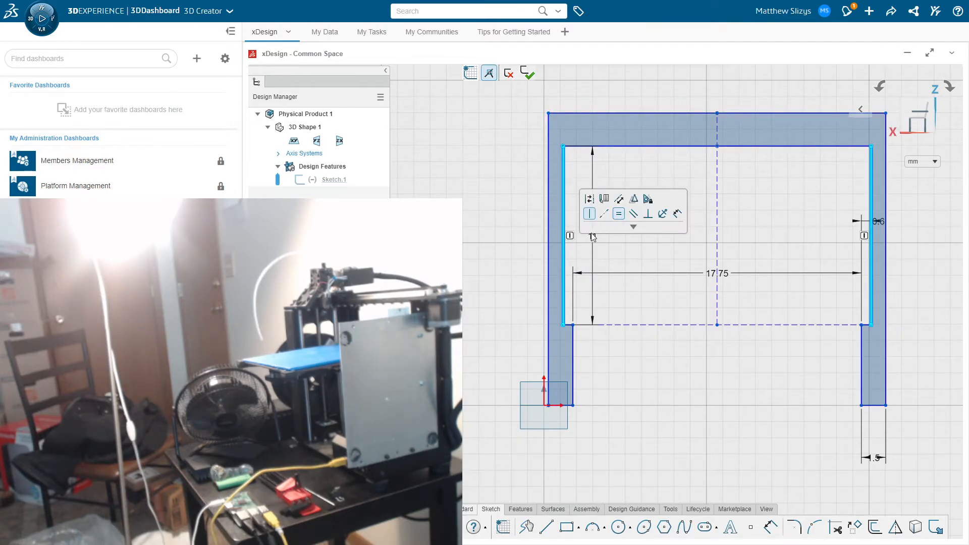
click(517, 262)
click(549, 256)
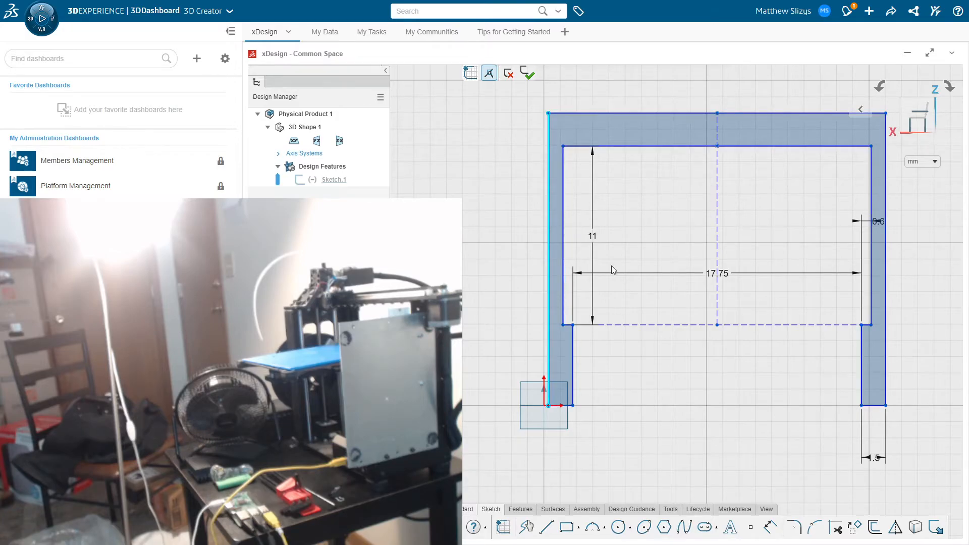
click(886, 306)
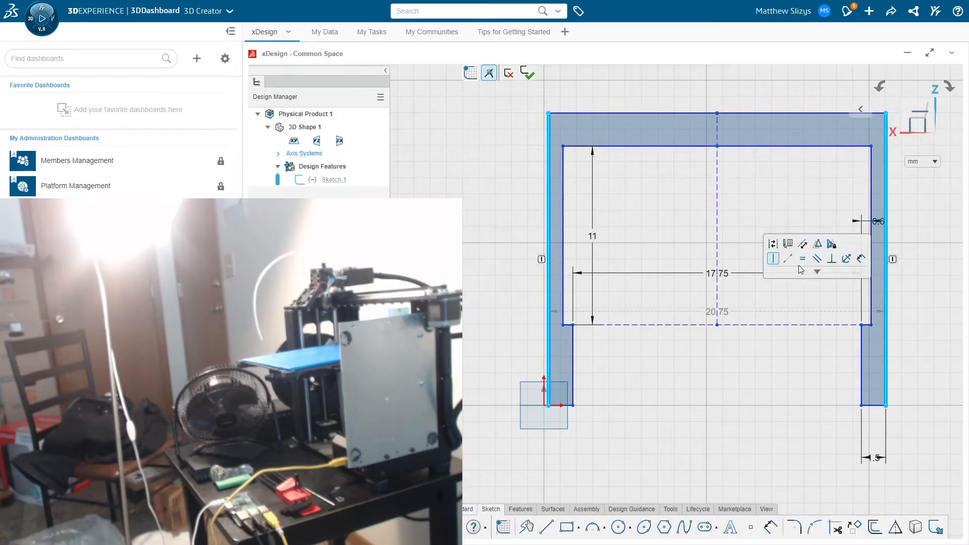
click(725, 384)
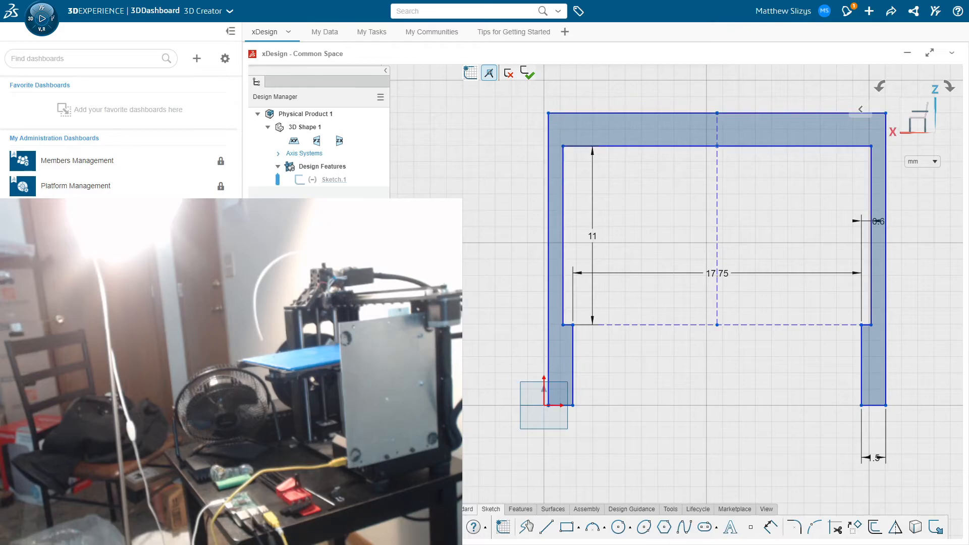
Move the whole profile sideways, away from the origin, by its left foot's inner edge.
scroll(855, 296, down, 2)
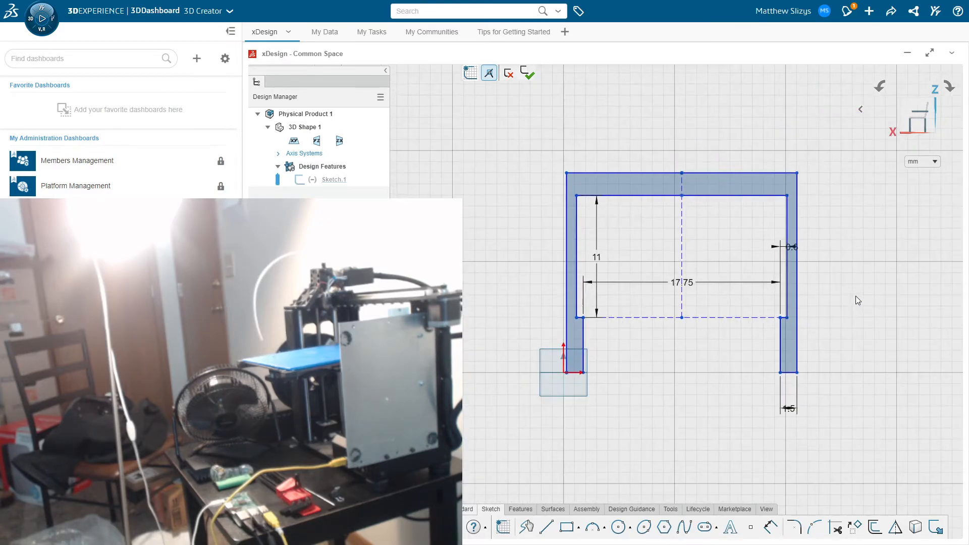
scroll(819, 298, up, 2)
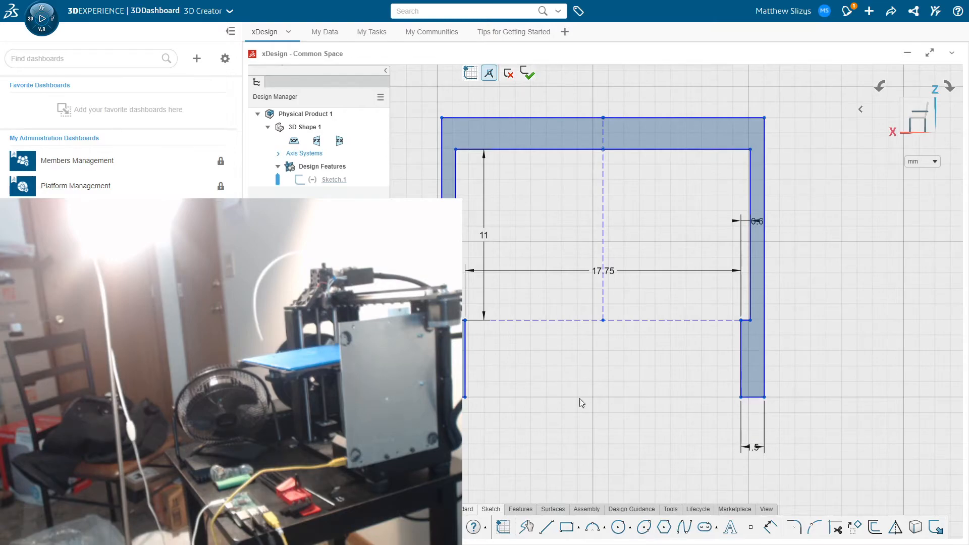
mouse_move(466, 354)
mouse_down()
mouse_move(511, 353)
mouse_move(458, 354)
mouse_move(486, 355)
mouse_up()
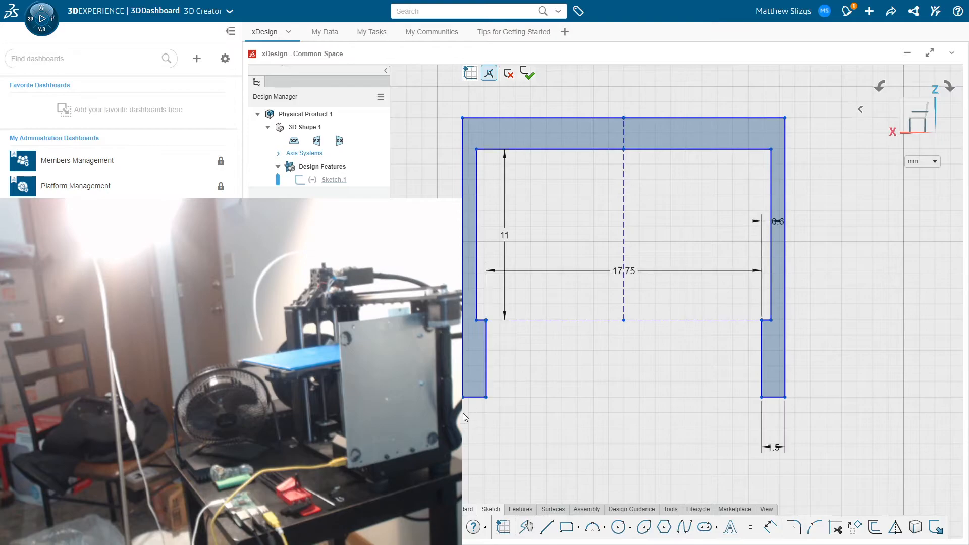
Fix the outer bottom corner of the left foot in place with a Fix constraint.
click(464, 396)
click(463, 397)
click(469, 416)
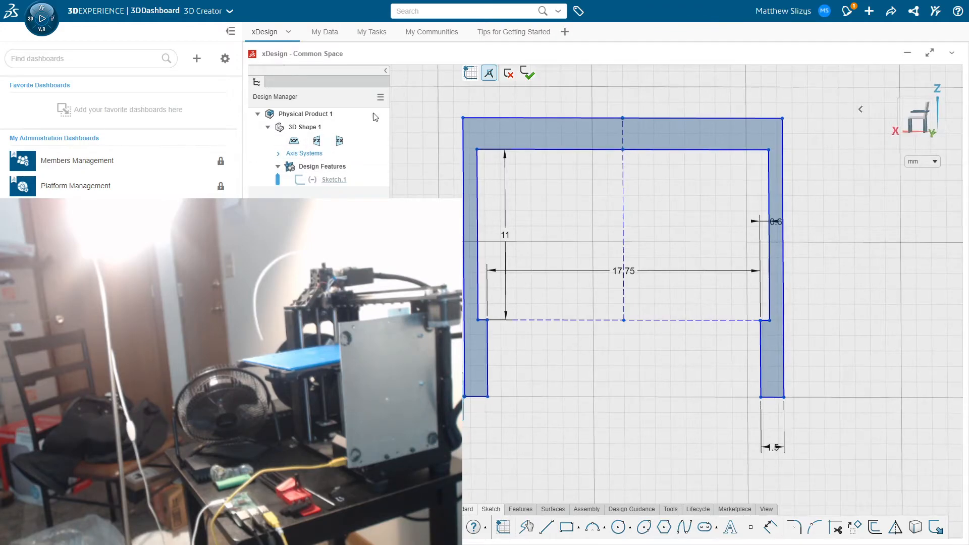
click(543, 531)
key(Escape)
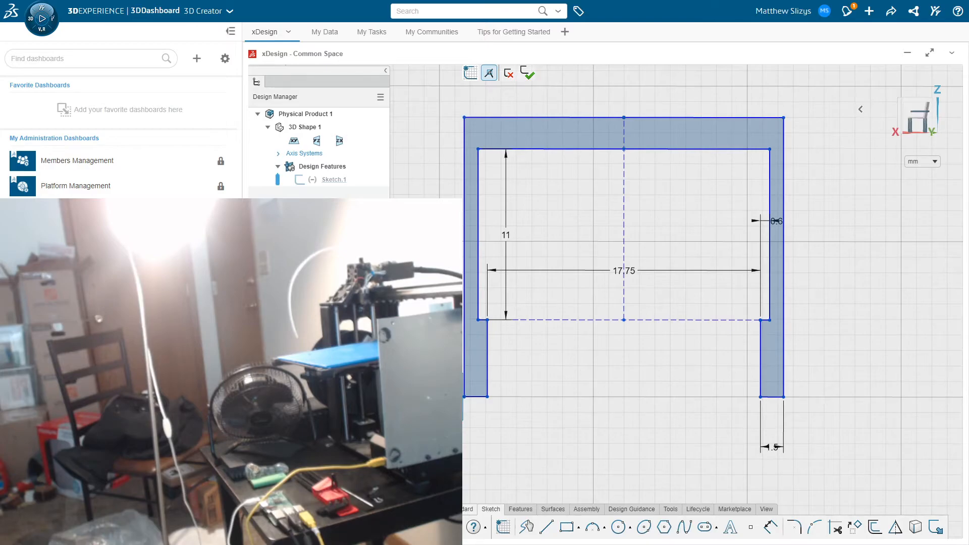
click(464, 396)
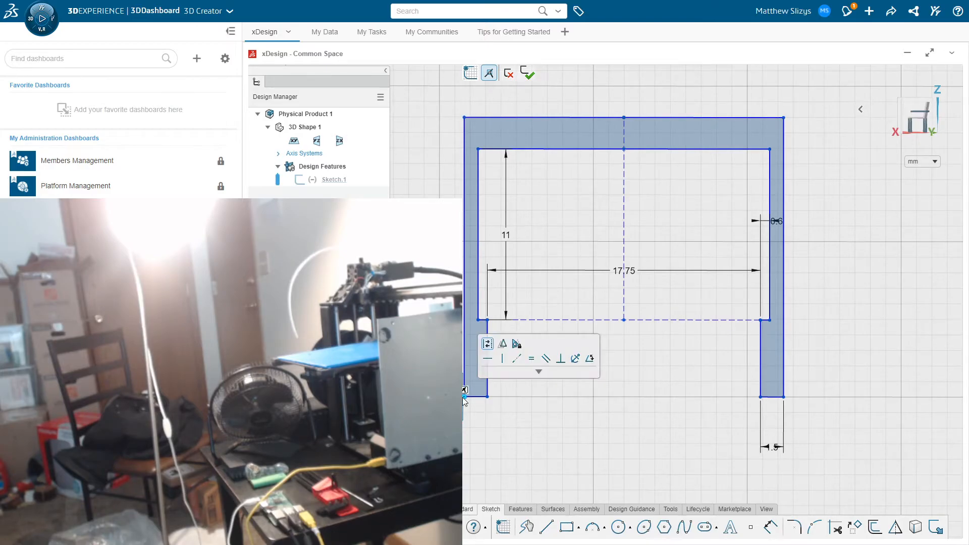
click(576, 358)
click(522, 442)
Test the profile's freedom at the left foot and dimension the top bar's thickness between its two horizontal edges to 1 mm.
drag(487, 374, 536, 360)
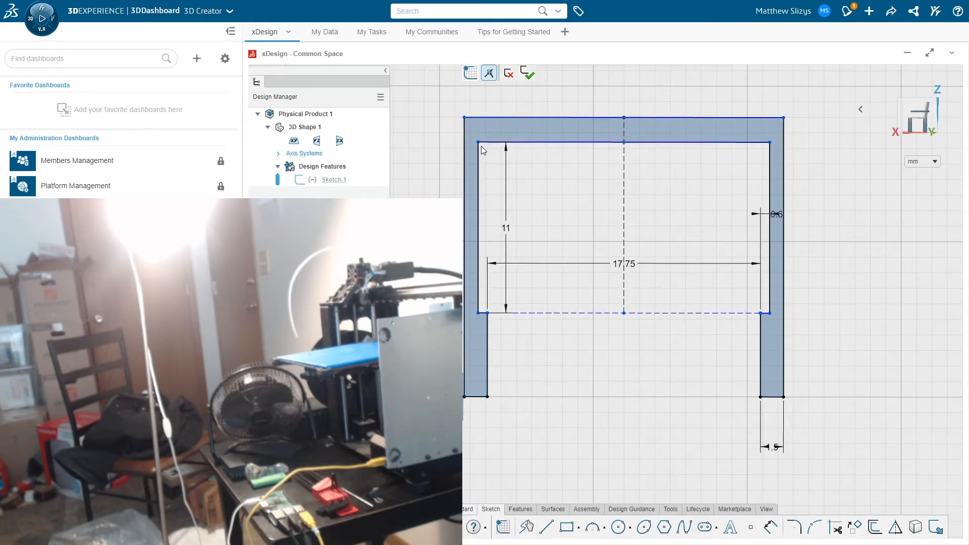
click(592, 143)
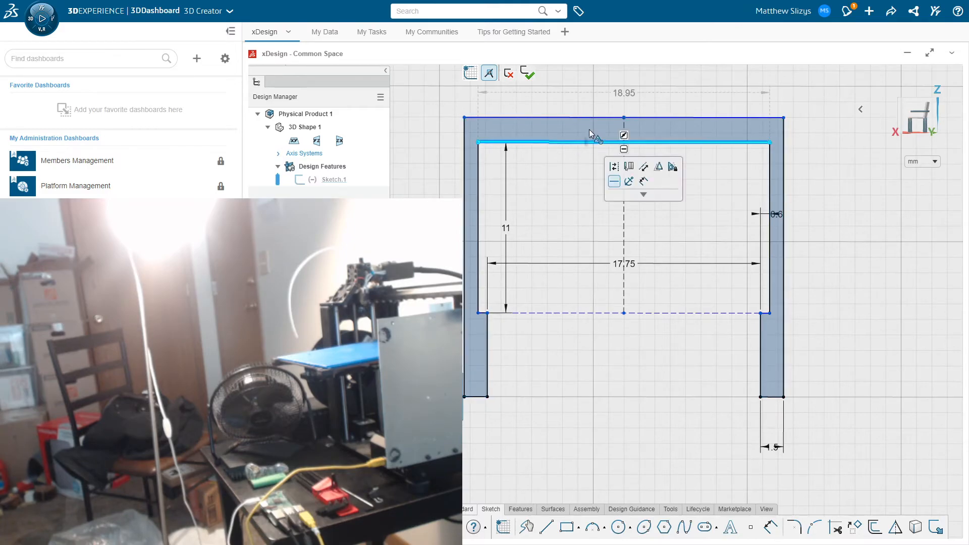
click(588, 118)
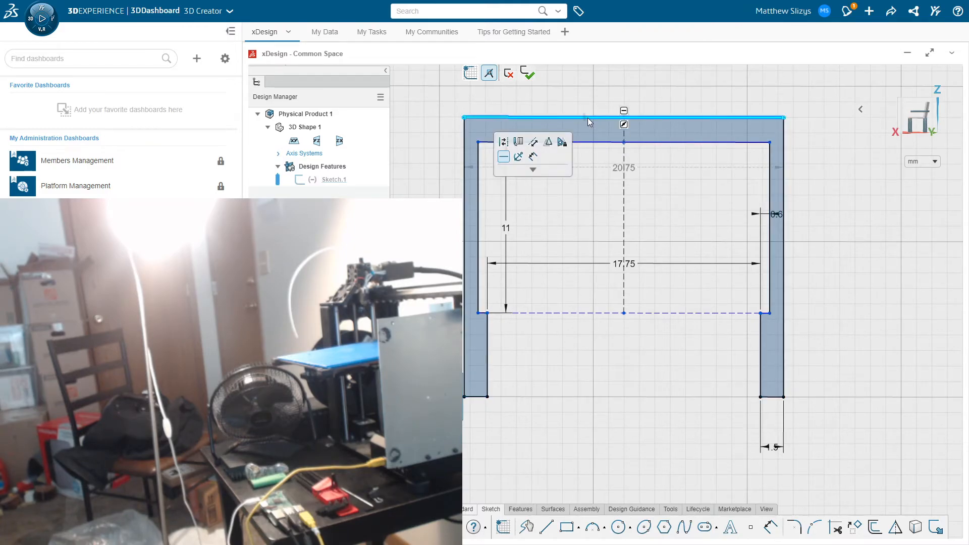
click(628, 167)
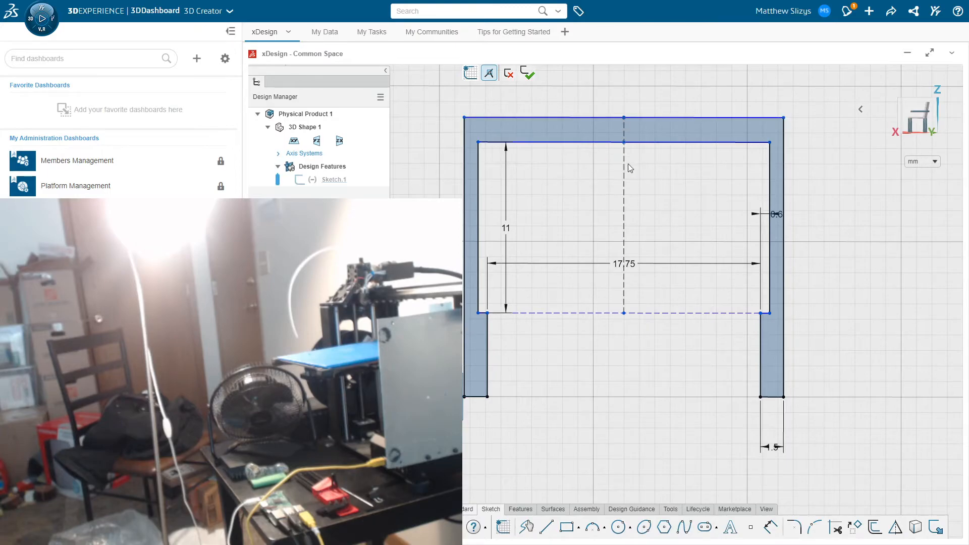
click(573, 143)
ctrl+click(558, 118)
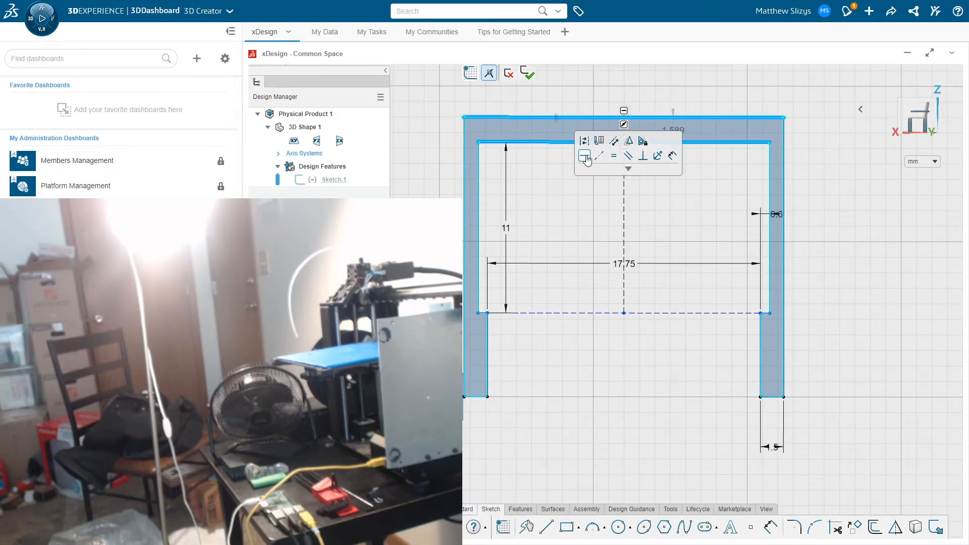
double_click(673, 131)
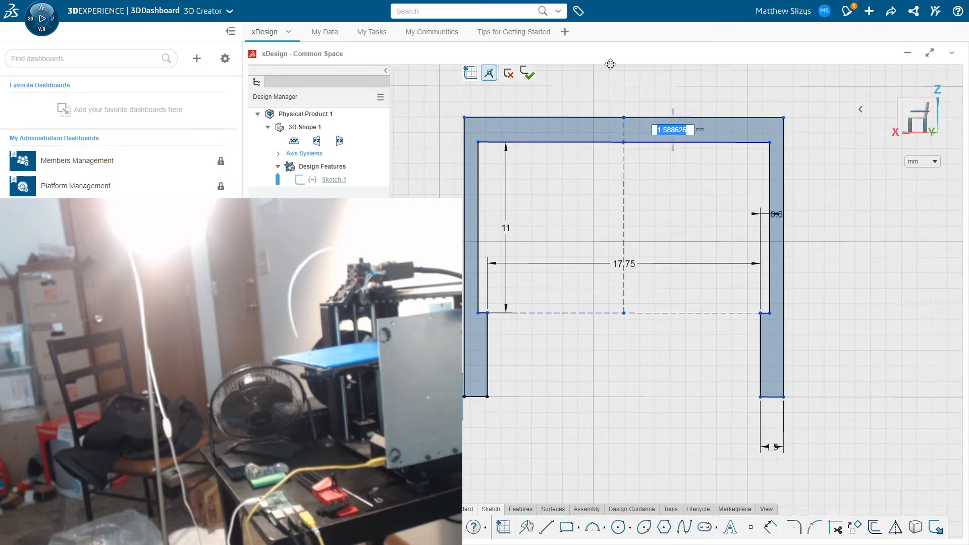
text(1mm)
key(Return)
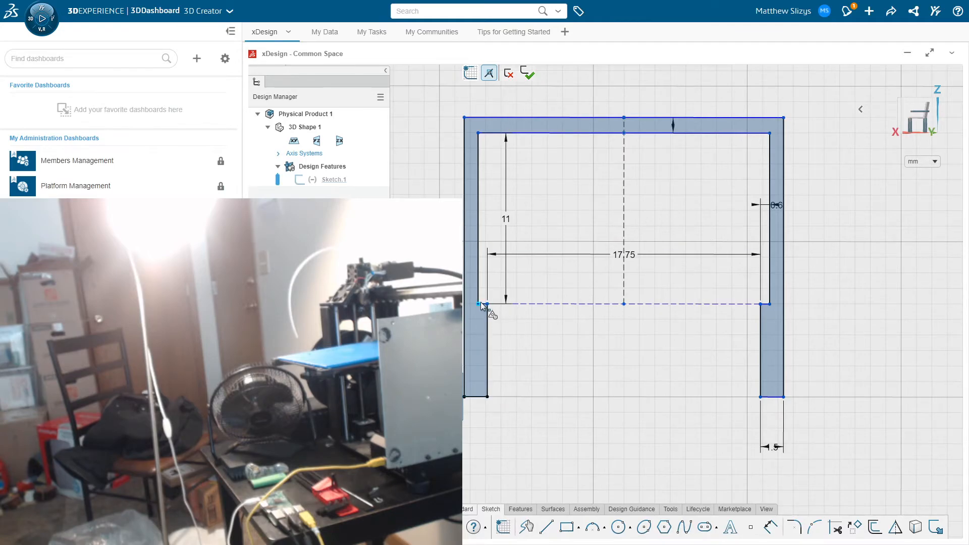
Pull the ledges and top bar down to shorten the feet, and constrain both long top edges horizontal.
drag(483, 303, 481, 342)
click(567, 171)
ctrl+click(556, 157)
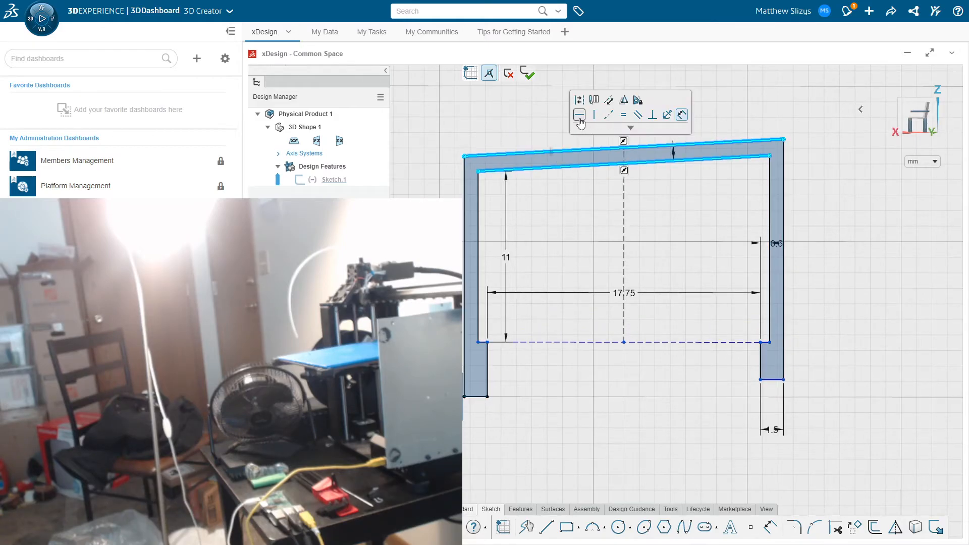
click(580, 116)
click(578, 249)
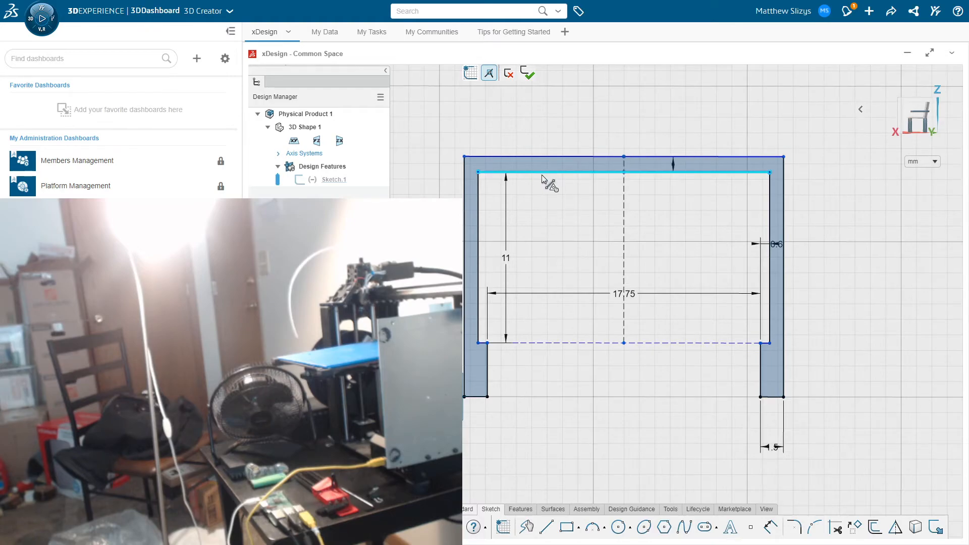
mouse_move(541, 174)
mouse_down()
mouse_move(541, 221)
mouse_move(556, 142)
mouse_move(555, 185)
mouse_up()
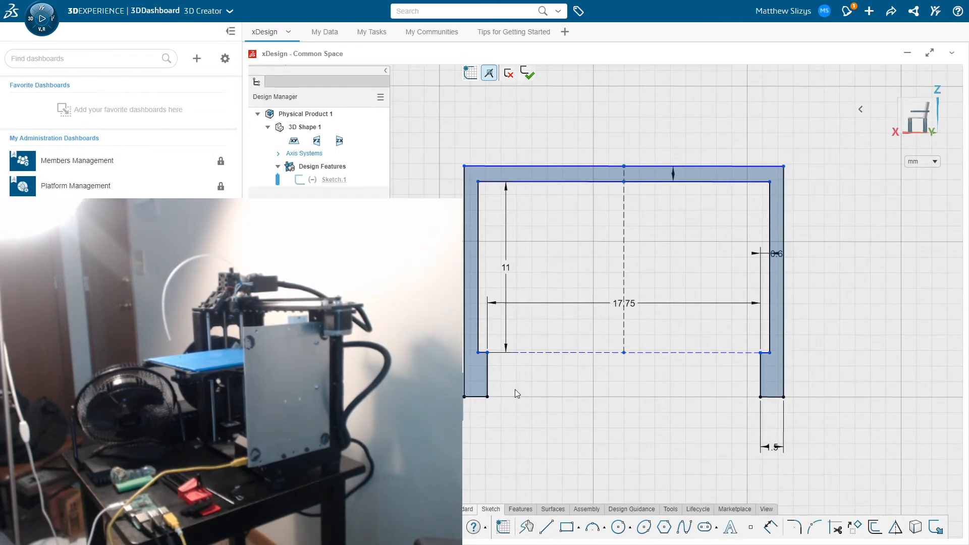
Dimension the left foot's inner vertical edge to 1.5 mm.
click(488, 376)
click(535, 379)
text(1.5)
key(Return)
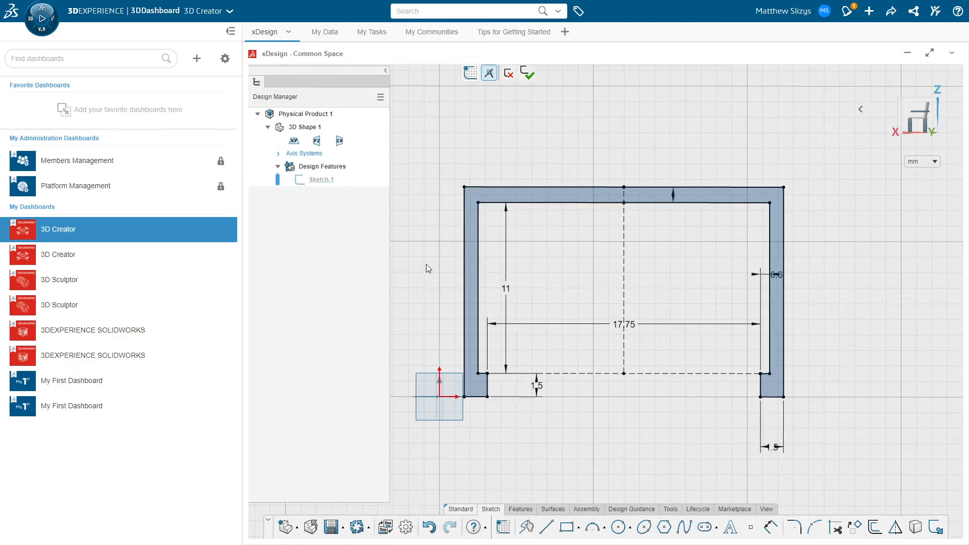
Rearrange the 11, 1.5, 17.75 and 0.6 dimensions so they sit outside the profile, beside and below it.
drag(505, 289, 429, 289)
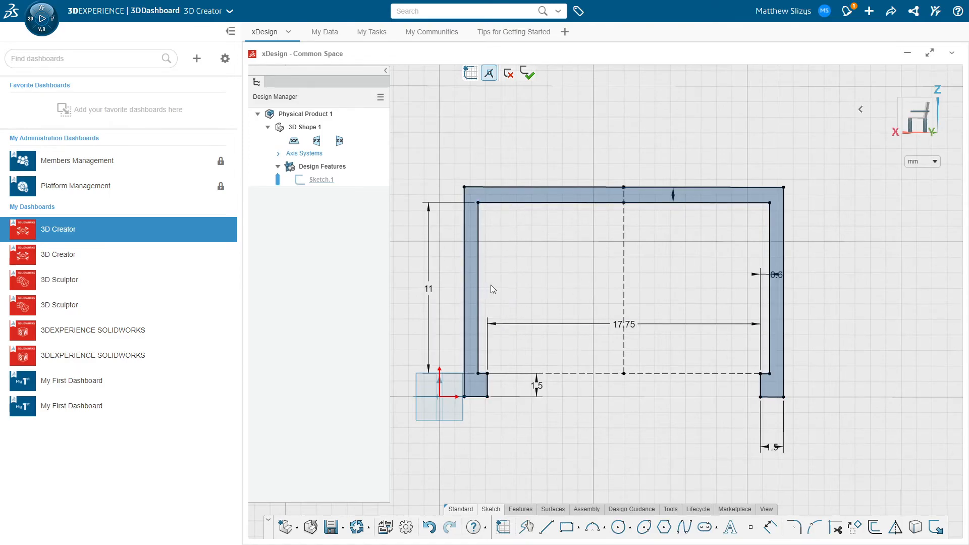
drag(535, 385, 403, 393)
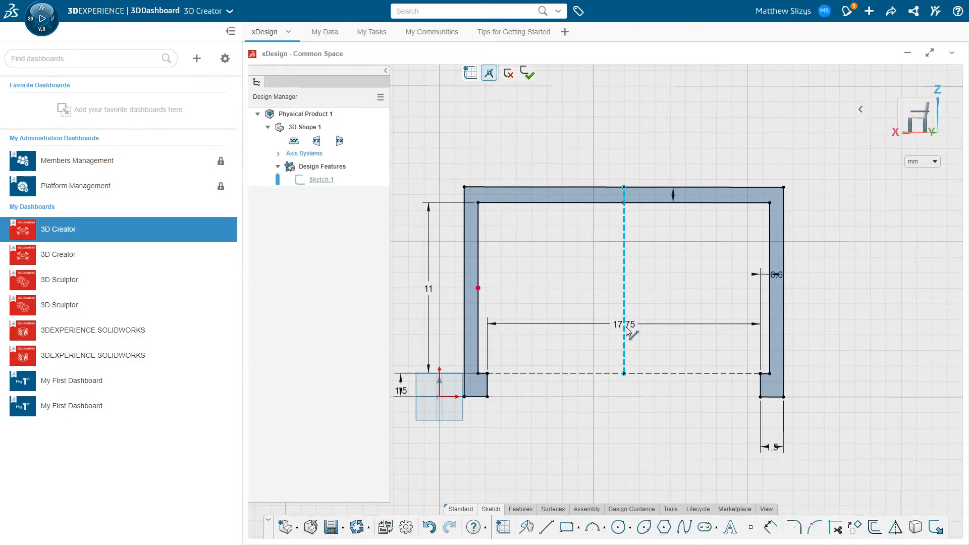
drag(623, 324, 621, 432)
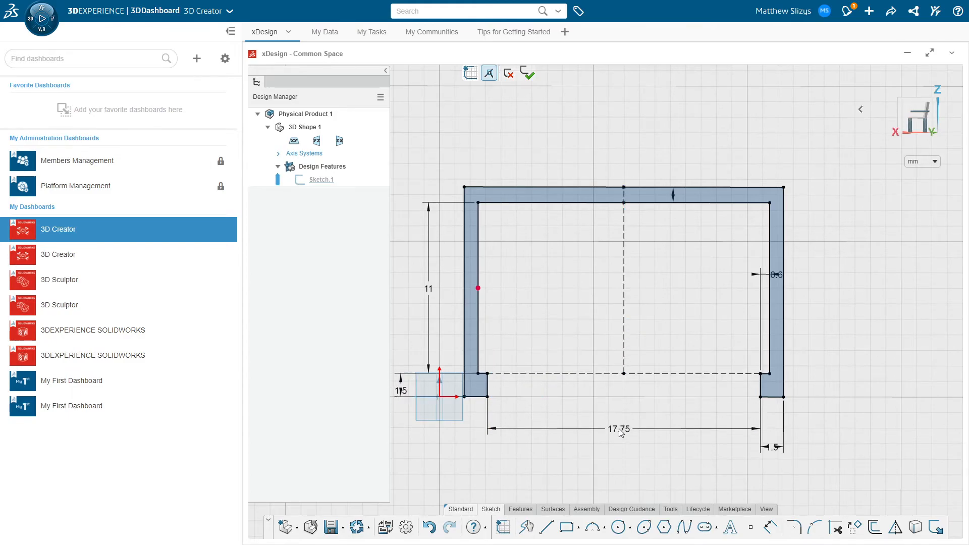
drag(775, 448, 805, 453)
drag(776, 275, 810, 438)
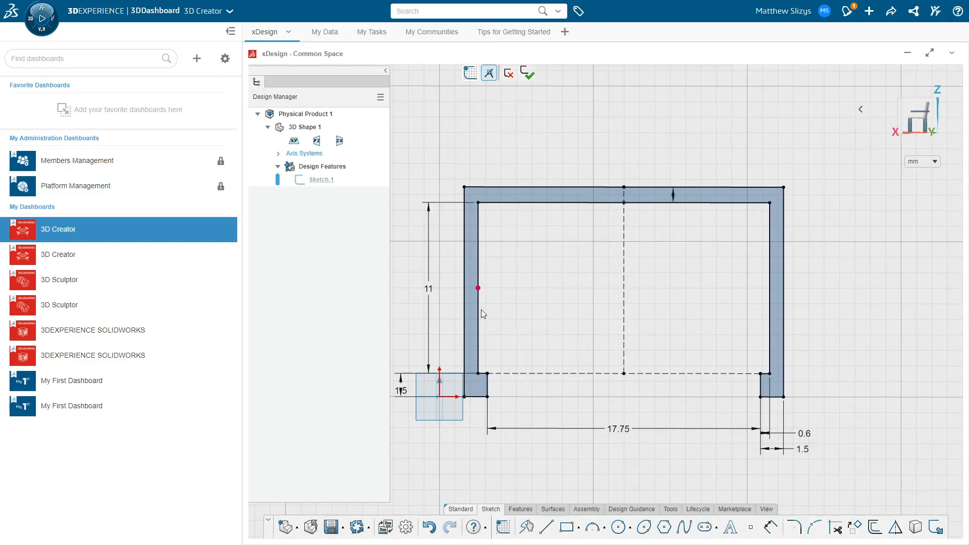
Extrude the clip profile sketch as a blind solid with a distance of 5 mm.
click(478, 288)
click(508, 317)
click(520, 509)
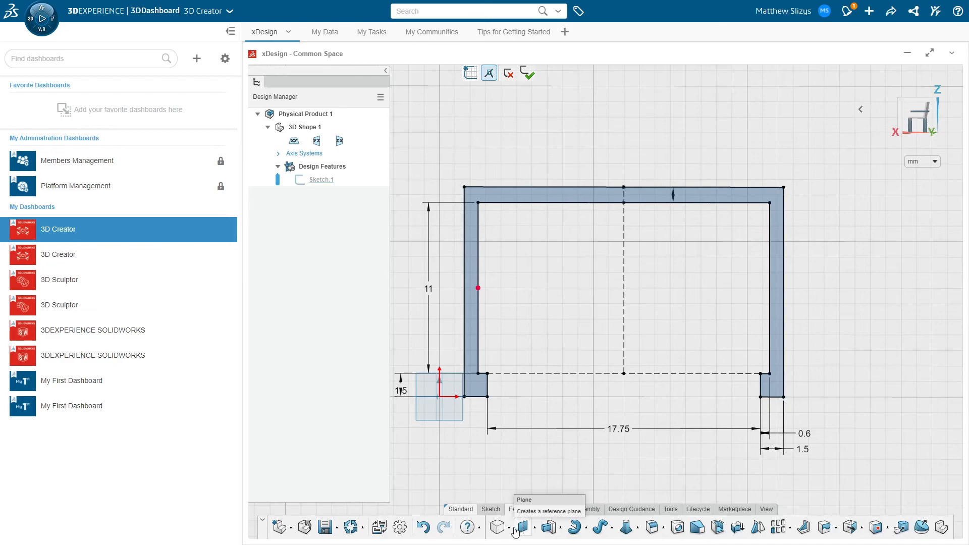
click(555, 527)
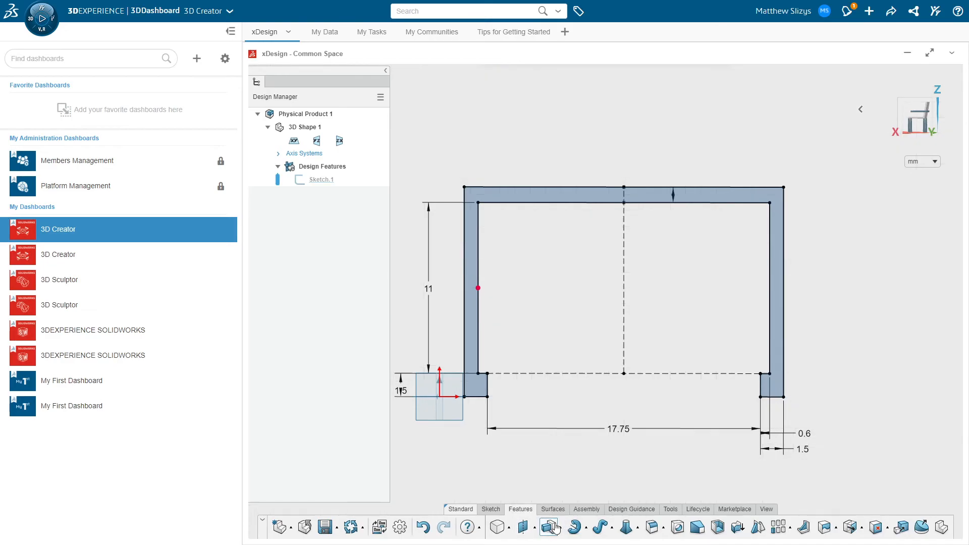
middle_drag(622, 444, 515, 432)
scroll(510, 371, down, 5)
scroll(512, 354, up, 3)
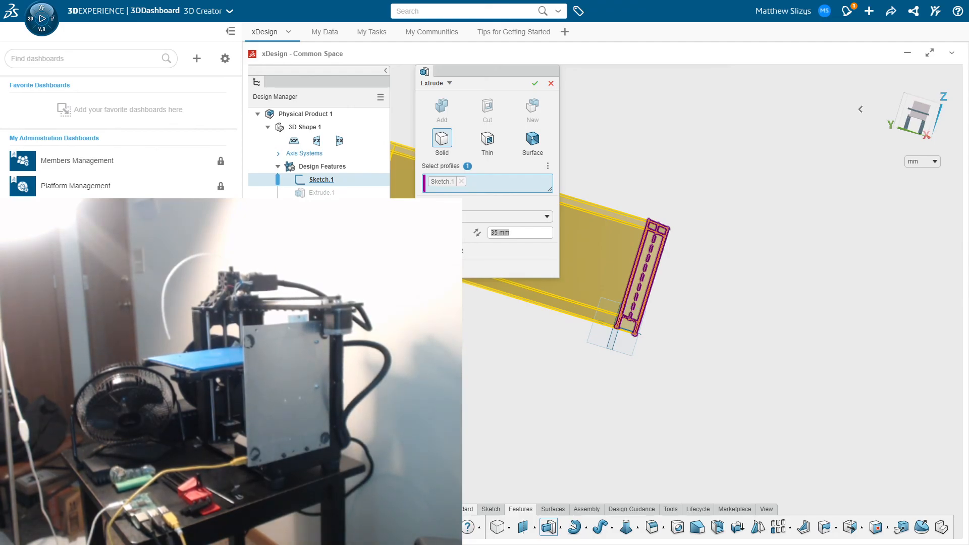
click(514, 233)
drag(512, 233, 490, 235)
text(5)
key(Return)
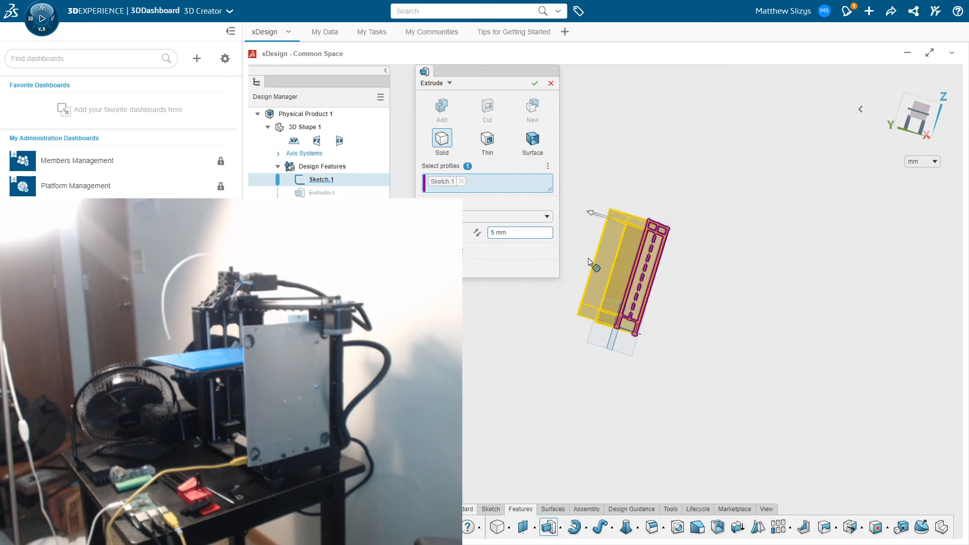
mouse_move(586, 351)
middle_down()
mouse_move(654, 377)
mouse_move(629, 383)
mouse_move(535, 364)
mouse_move(679, 394)
mouse_move(580, 384)
mouse_move(647, 393)
mouse_move(707, 385)
mouse_move(805, 394)
mouse_move(820, 411)
middle_up()
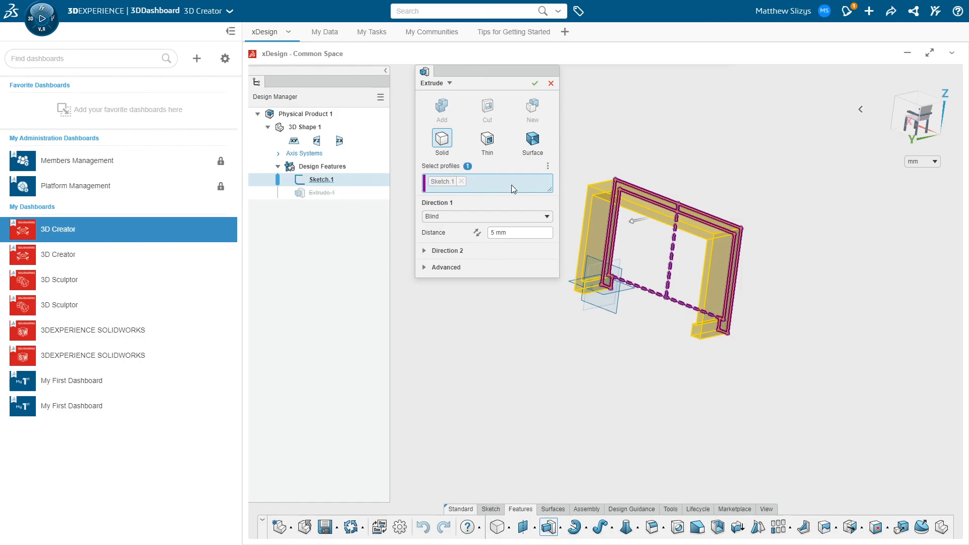
key(Return)
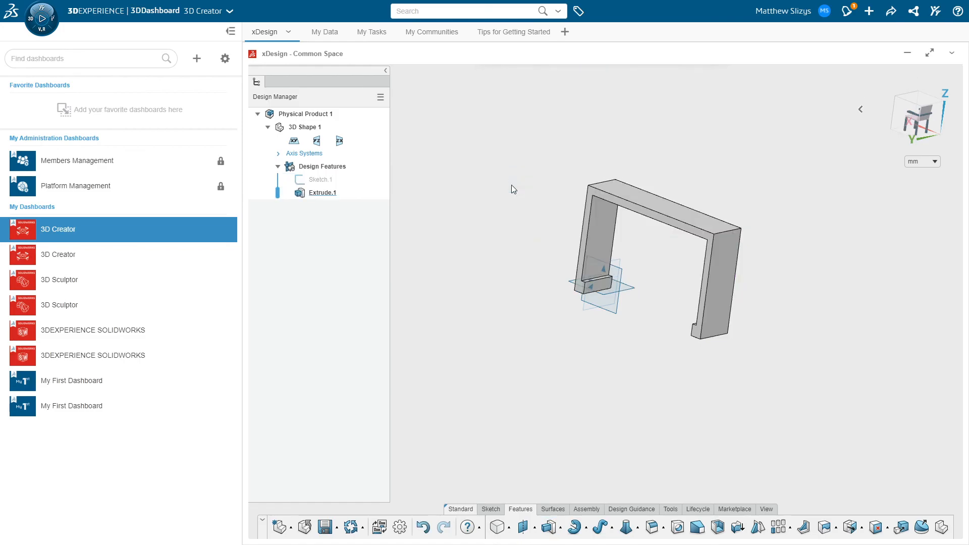
middle_drag(643, 322, 746, 185)
click(923, 123)
middle_drag(872, 223, 664, 411)
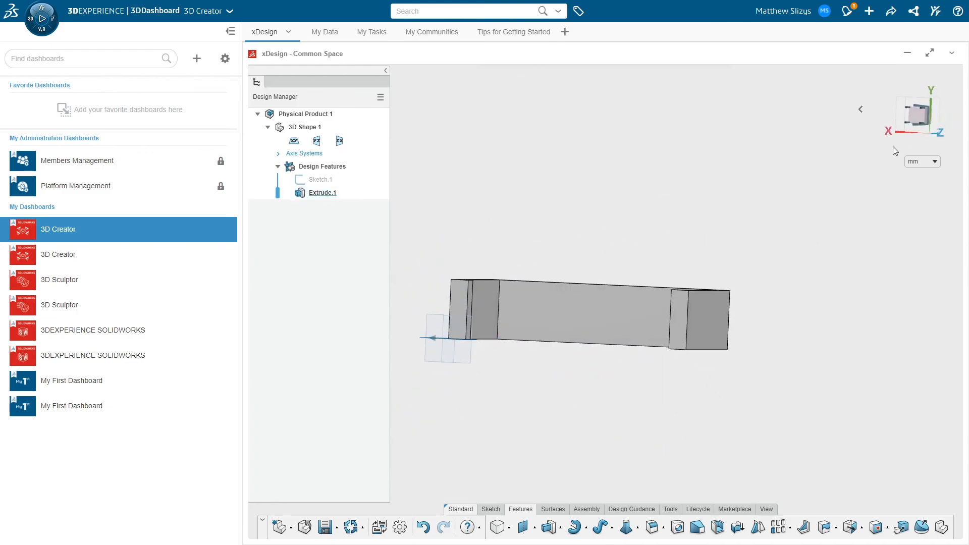
click(915, 120)
middle_drag(568, 333, 454, 381)
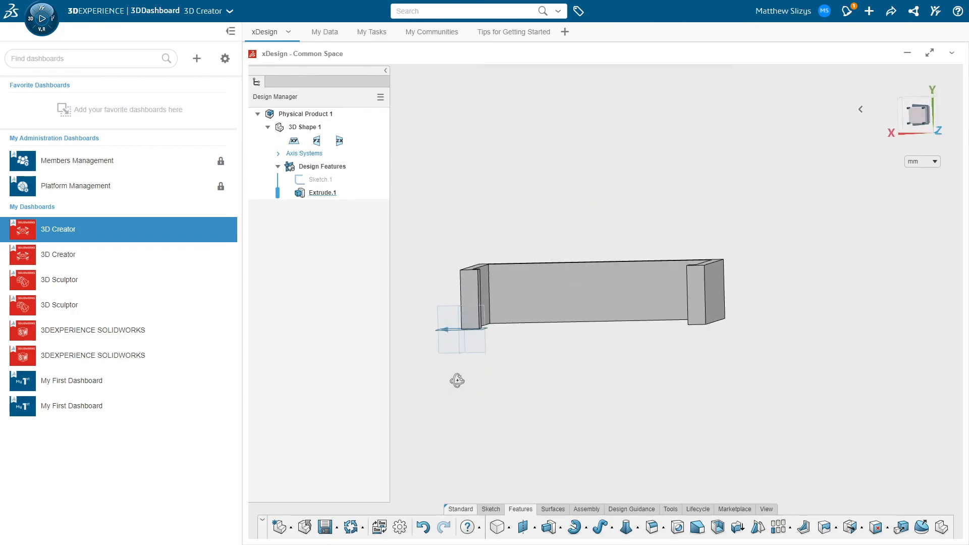